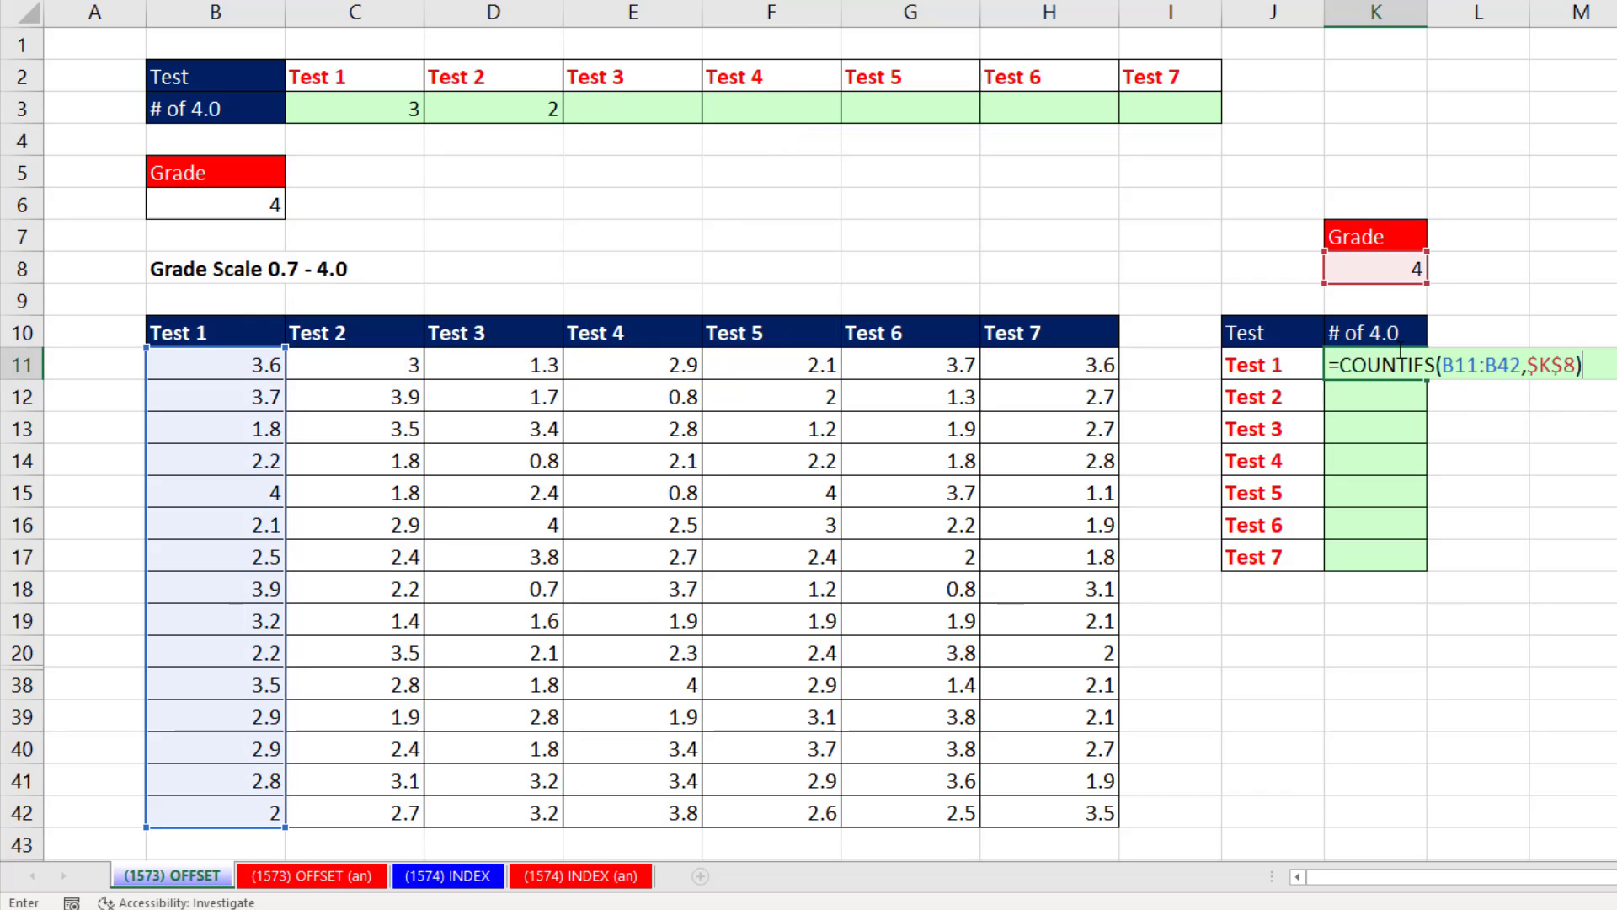
# - Commit =COUNTIFS(B11:B42,$K$8) in K11, which counts 3 grades of 4.0 for Test 1
pyautogui.hotkey('ctrl', 'Return')
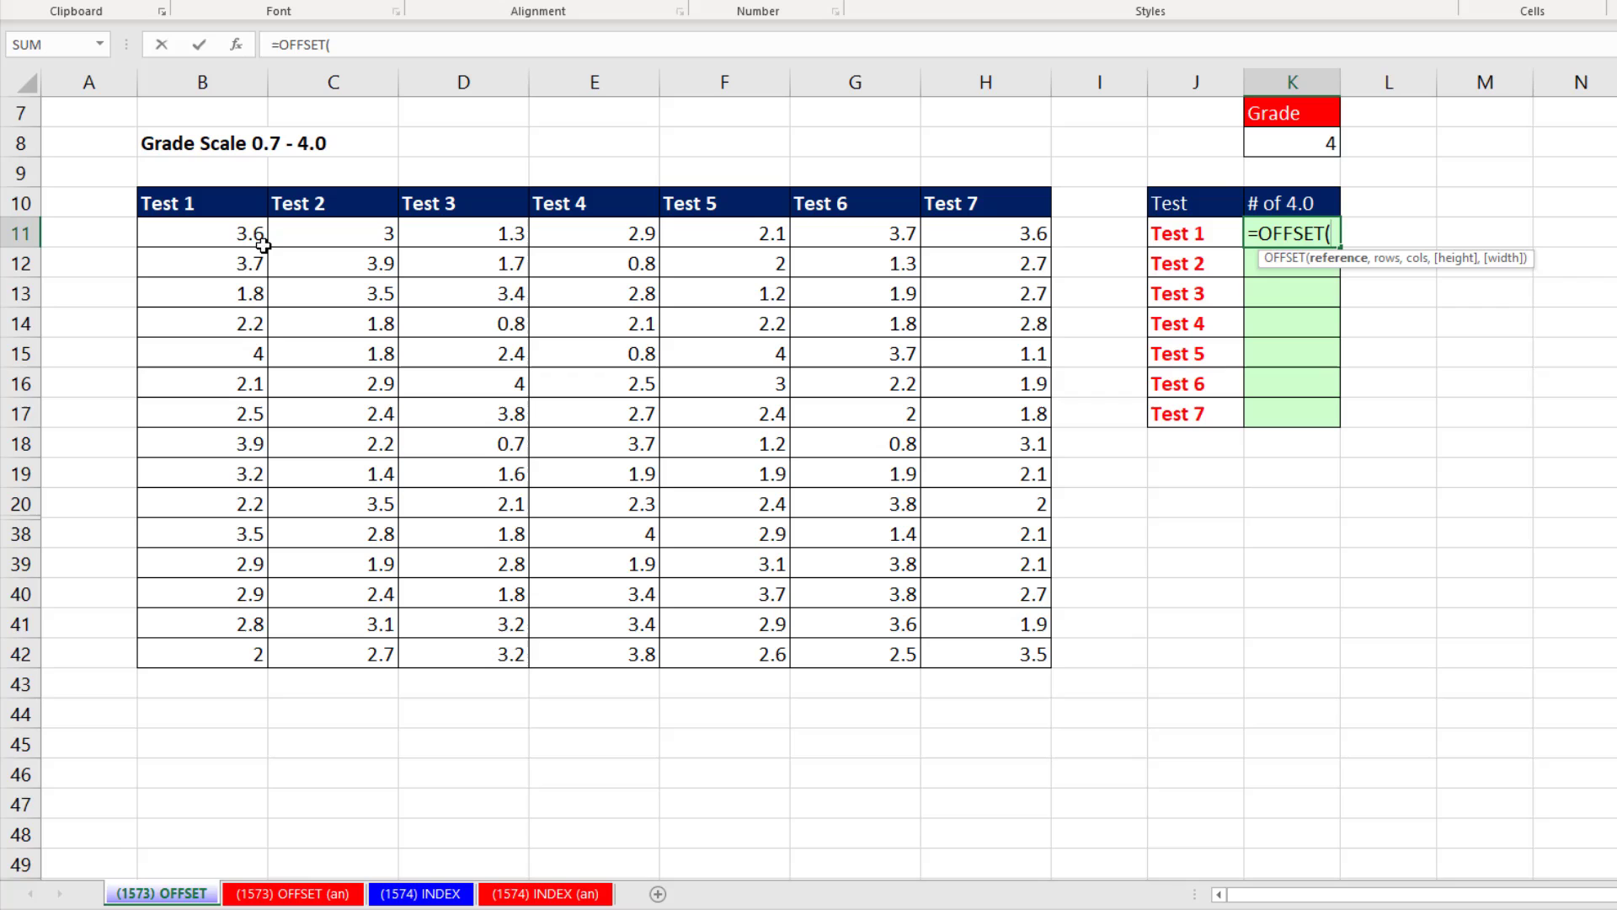
# - Give OFFSET the absolute start reference $B$11 and leave its rows argument empty
pyautogui.click(175, 237)
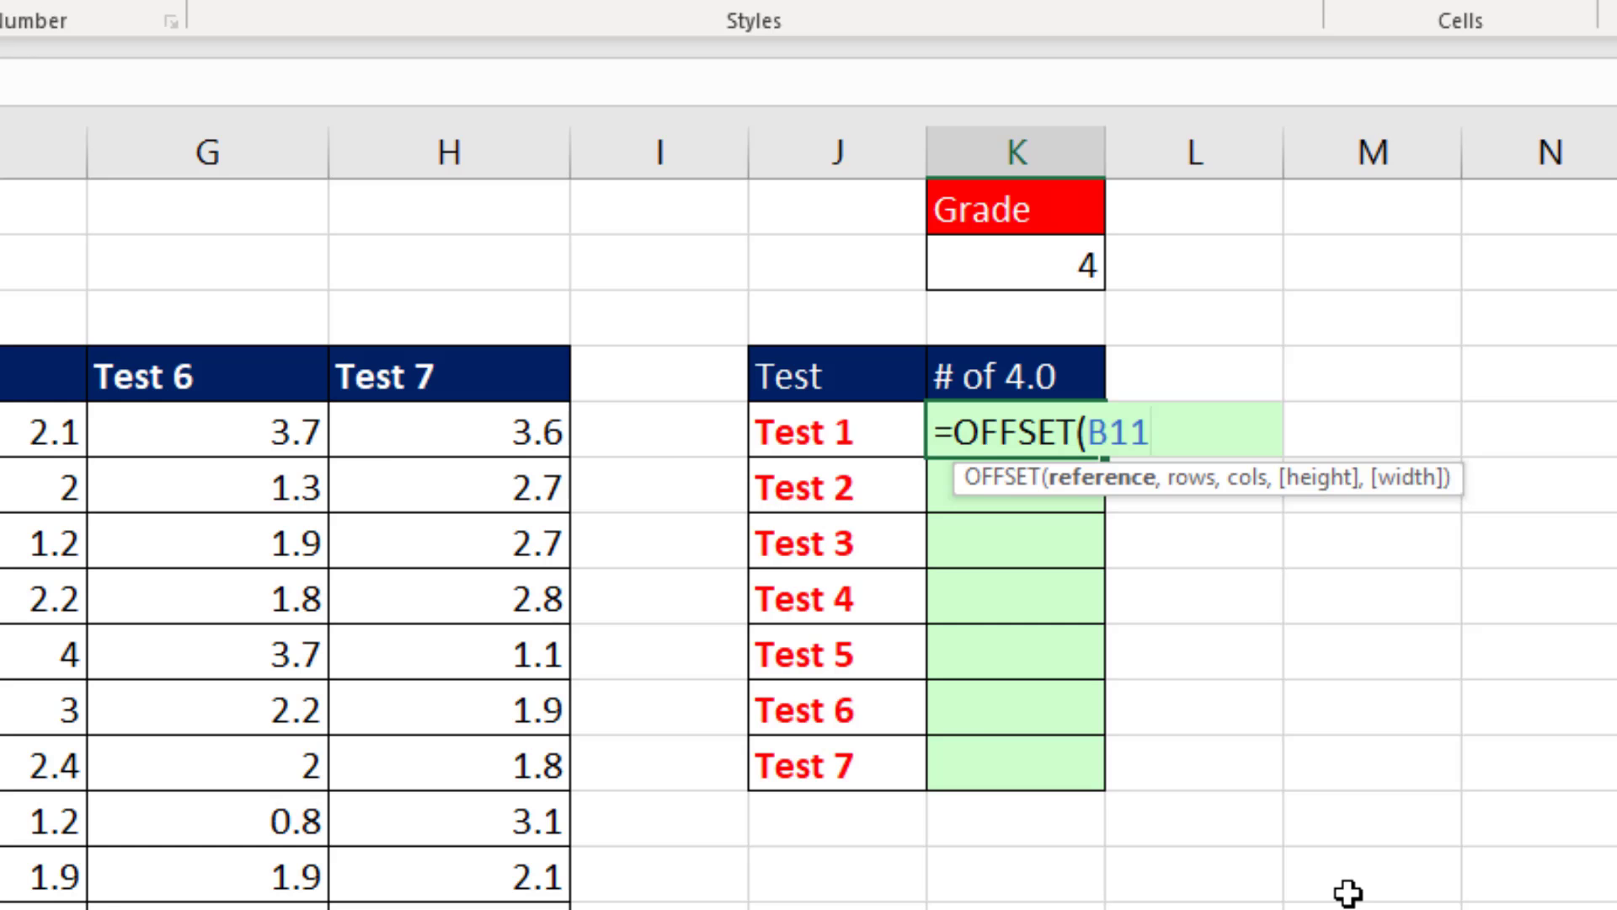
pyautogui.press('F4')
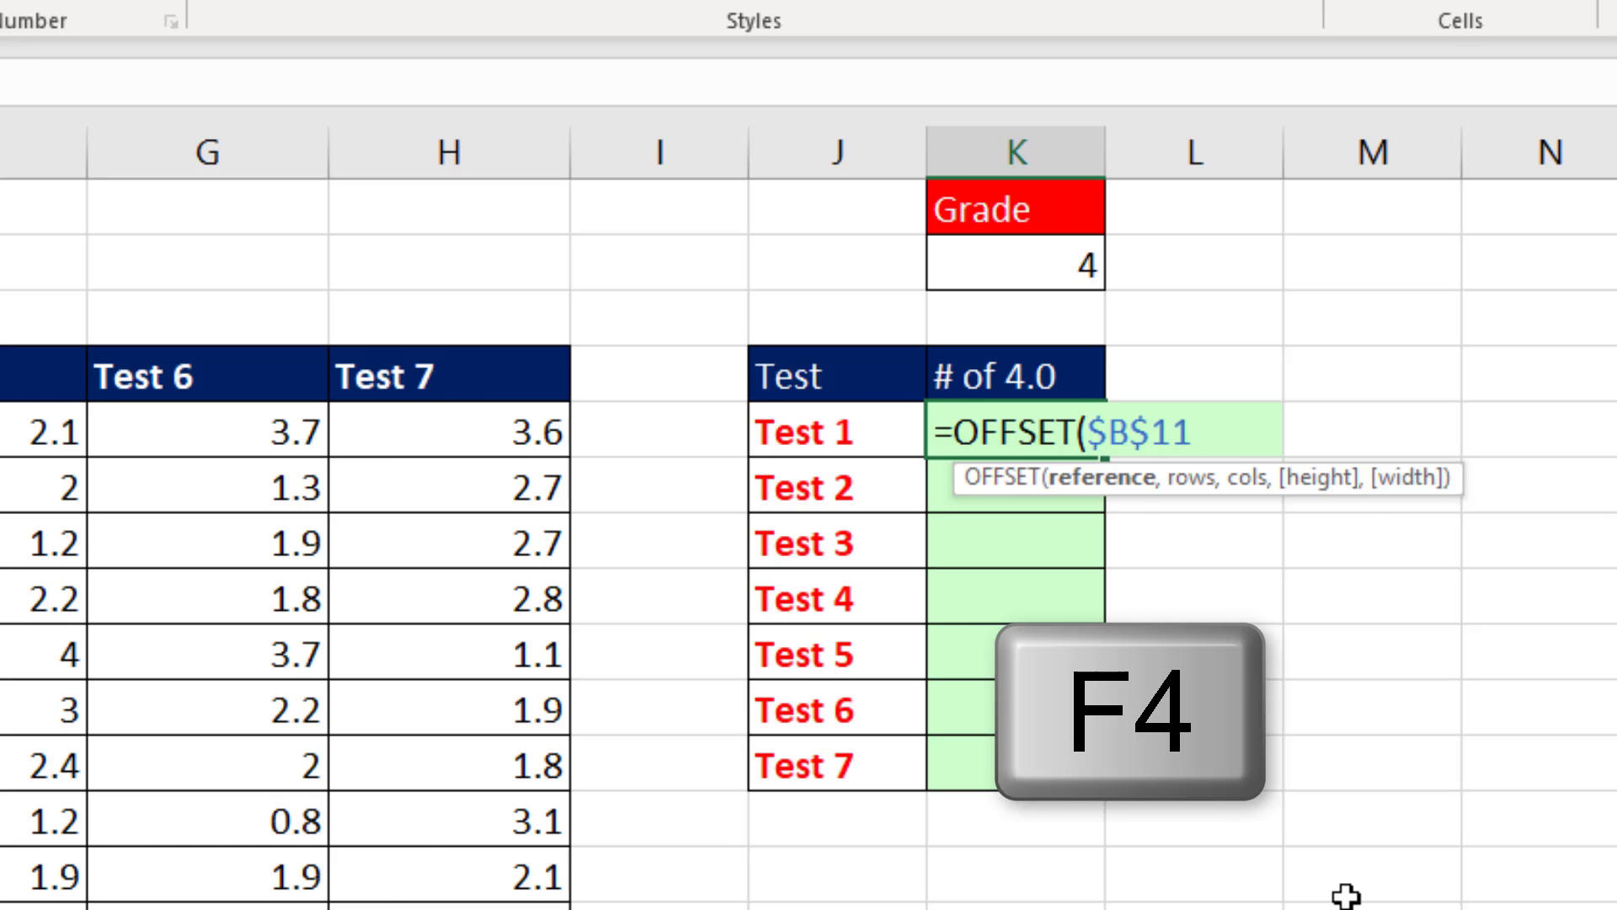
pyautogui.write(',')
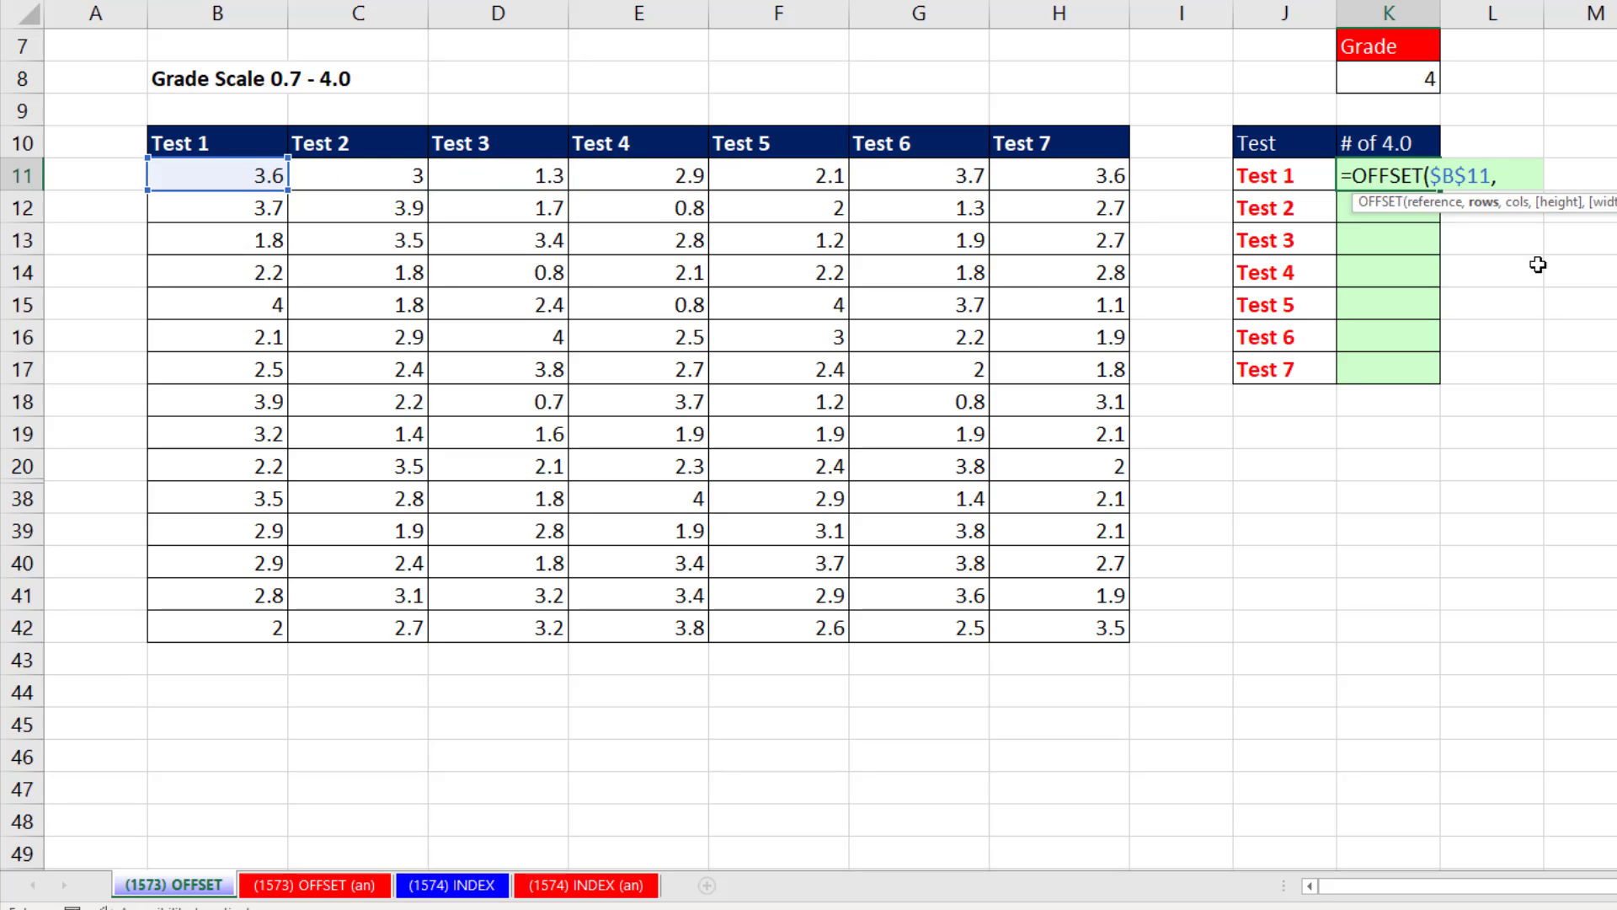
pyautogui.write(',')
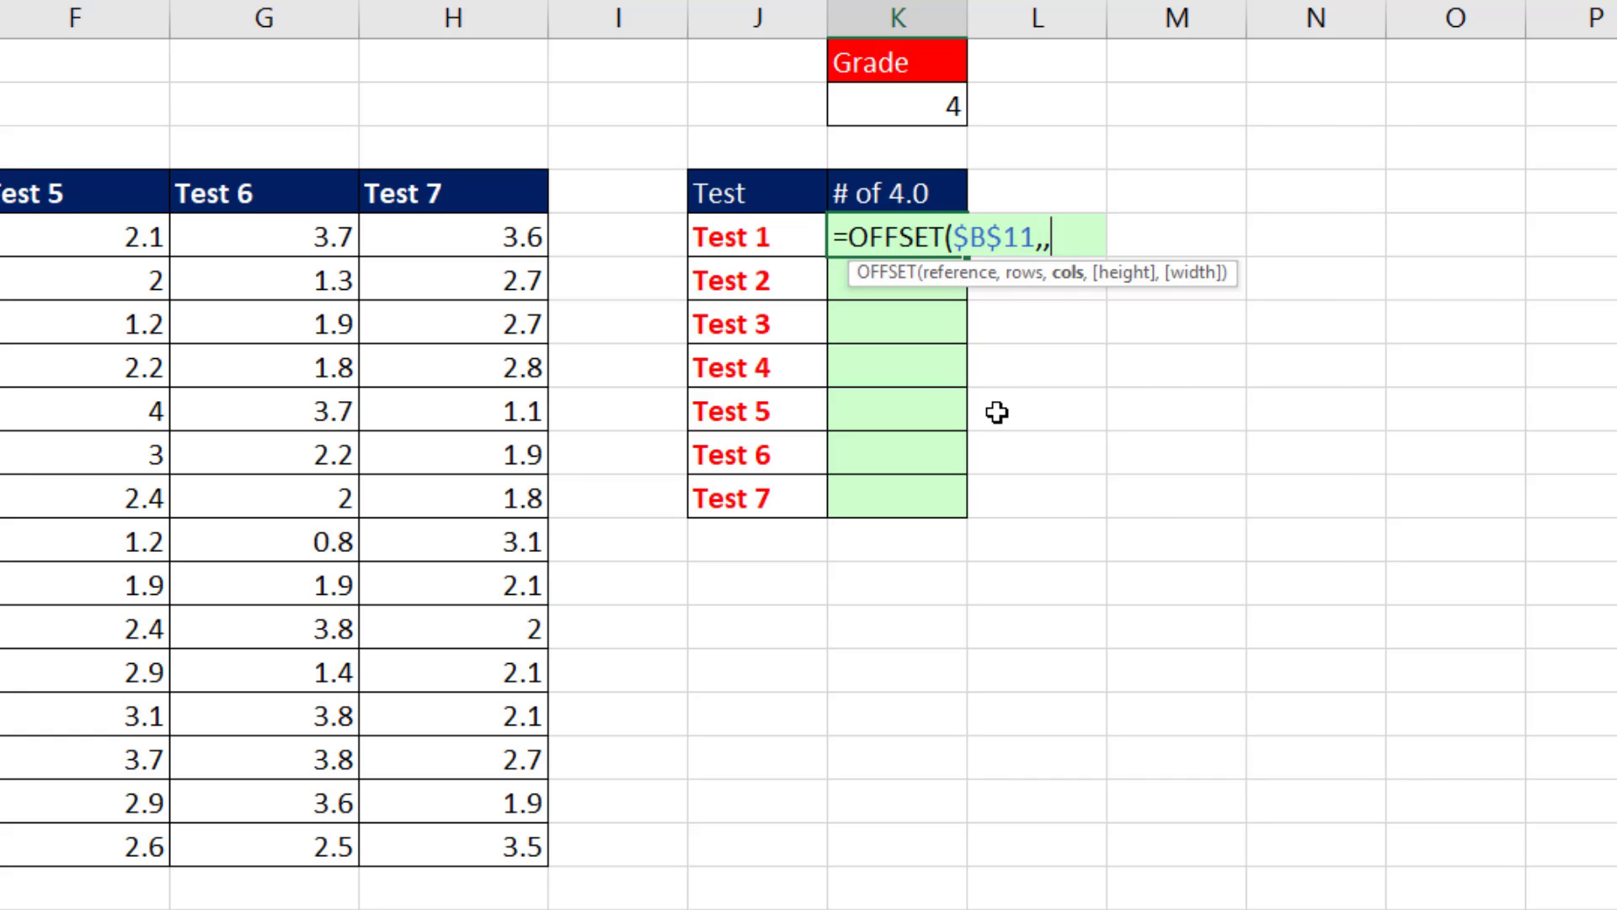
# - Enter ROWS(K$11:K11)-1 as OFFSET's column offset, shifting one test column per row
pyautogui.write('row(')
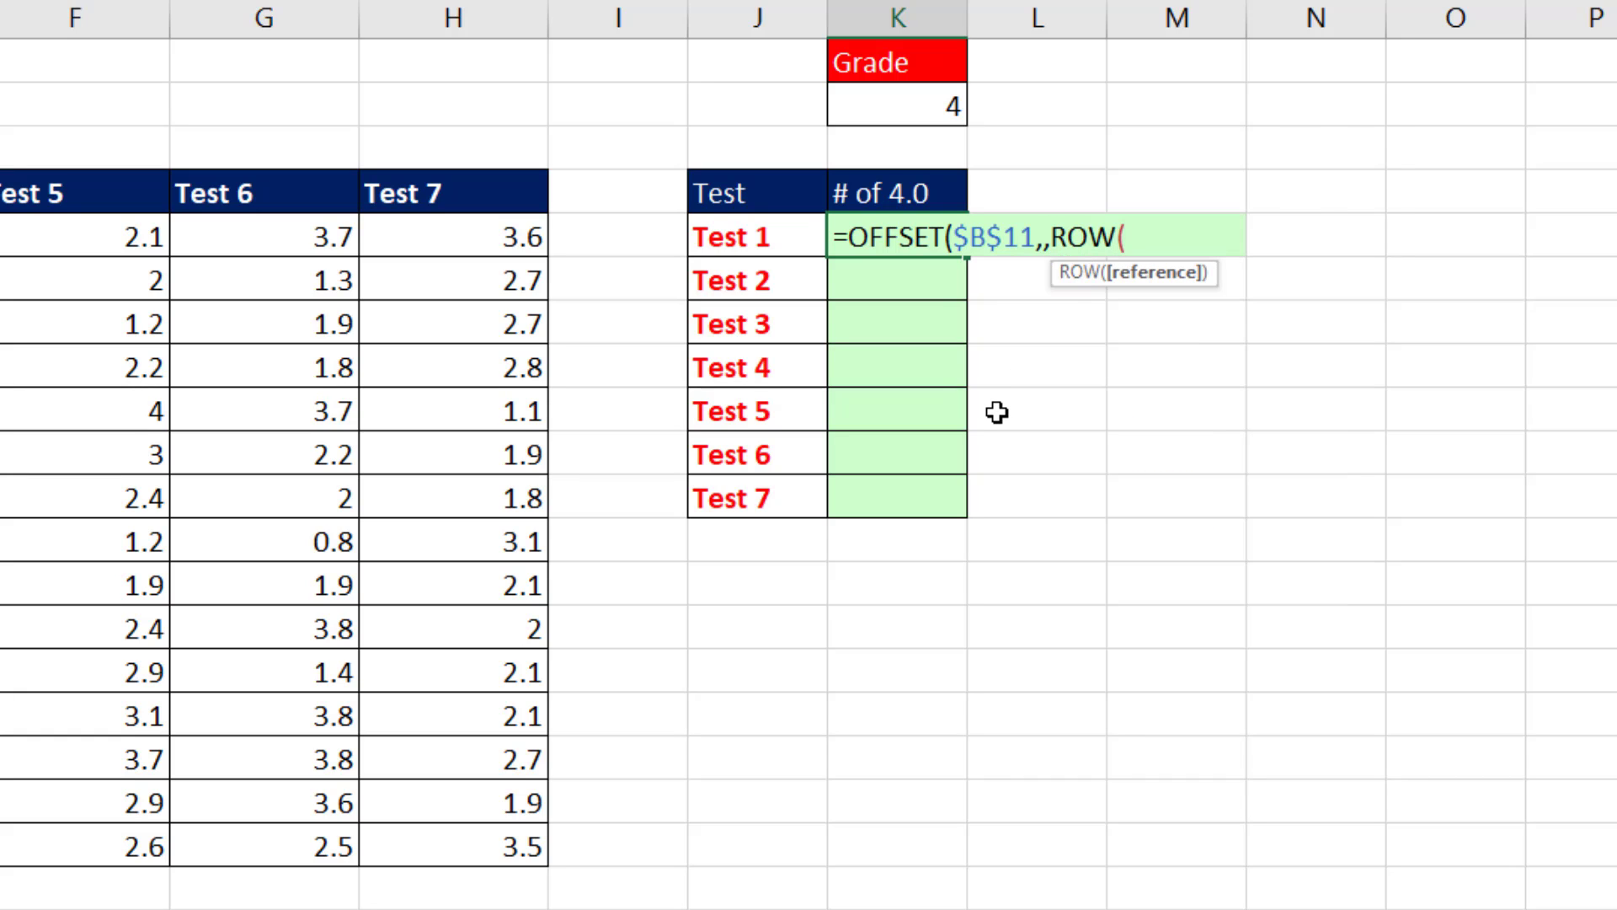
pyautogui.press('BackSpace')
pyautogui.write('s')
pyautogui.press('Tab')
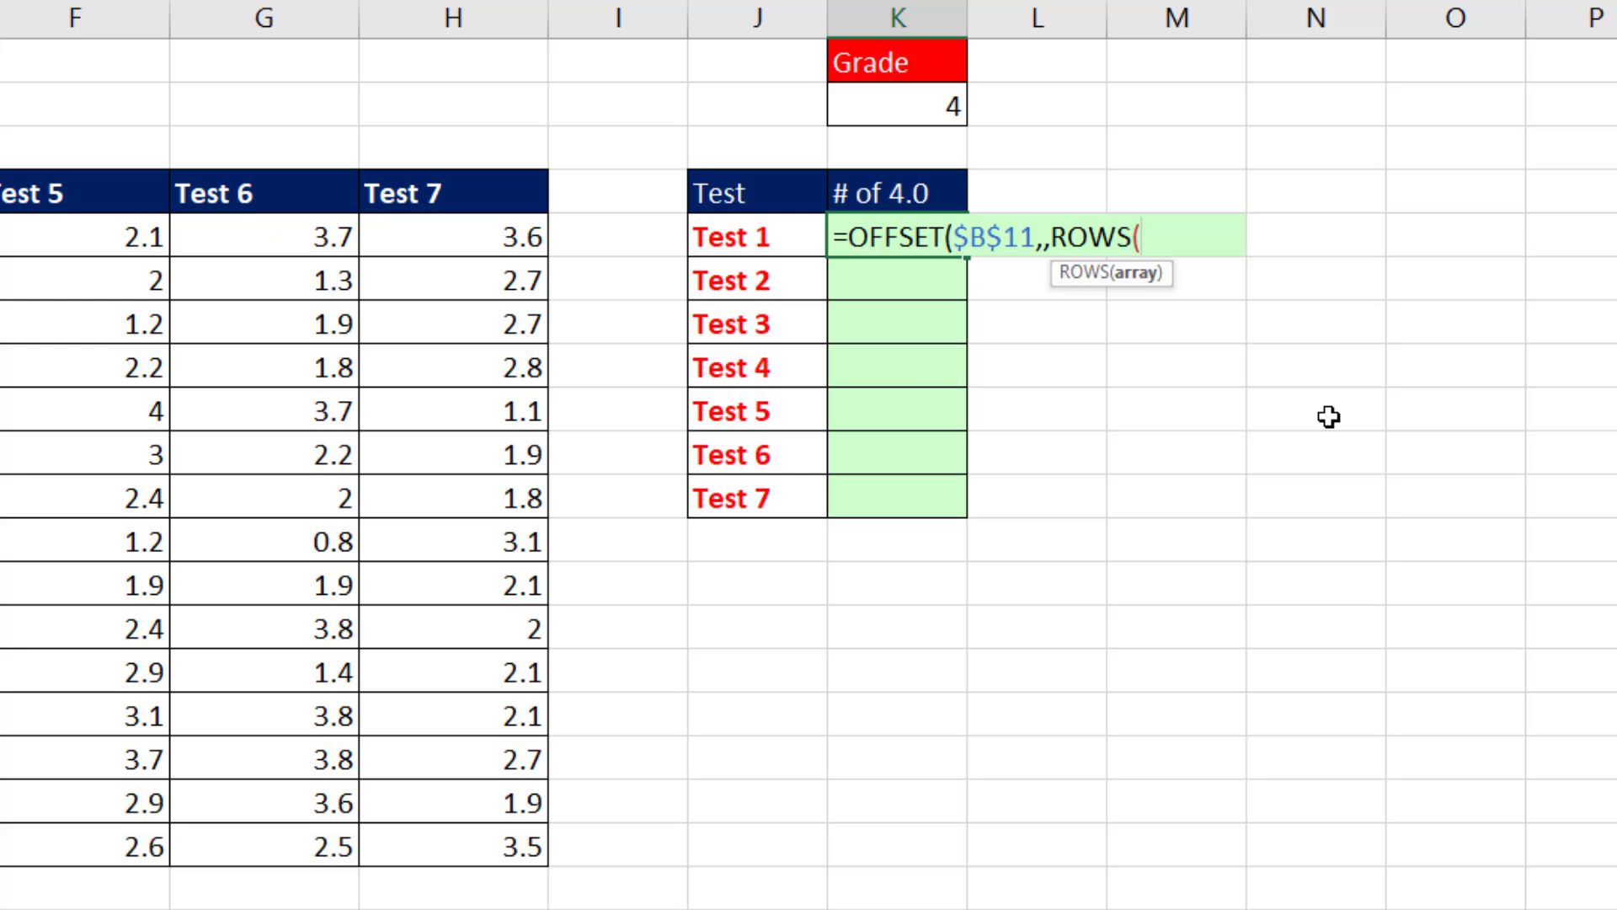
pyautogui.write('K$')
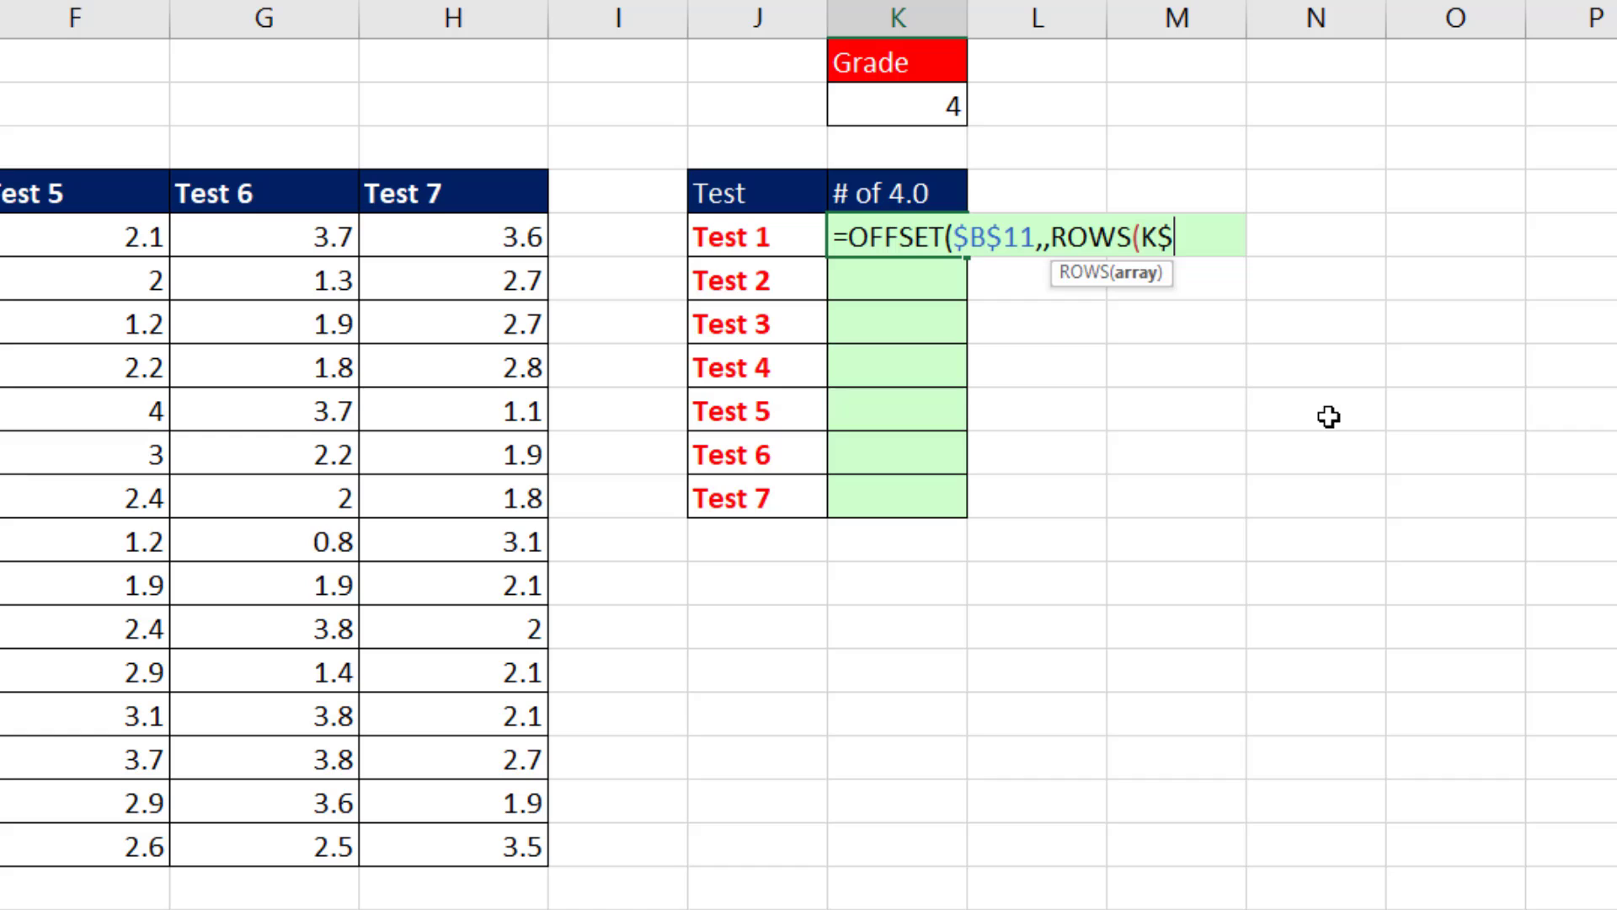
pyautogui.write('11:K11)')
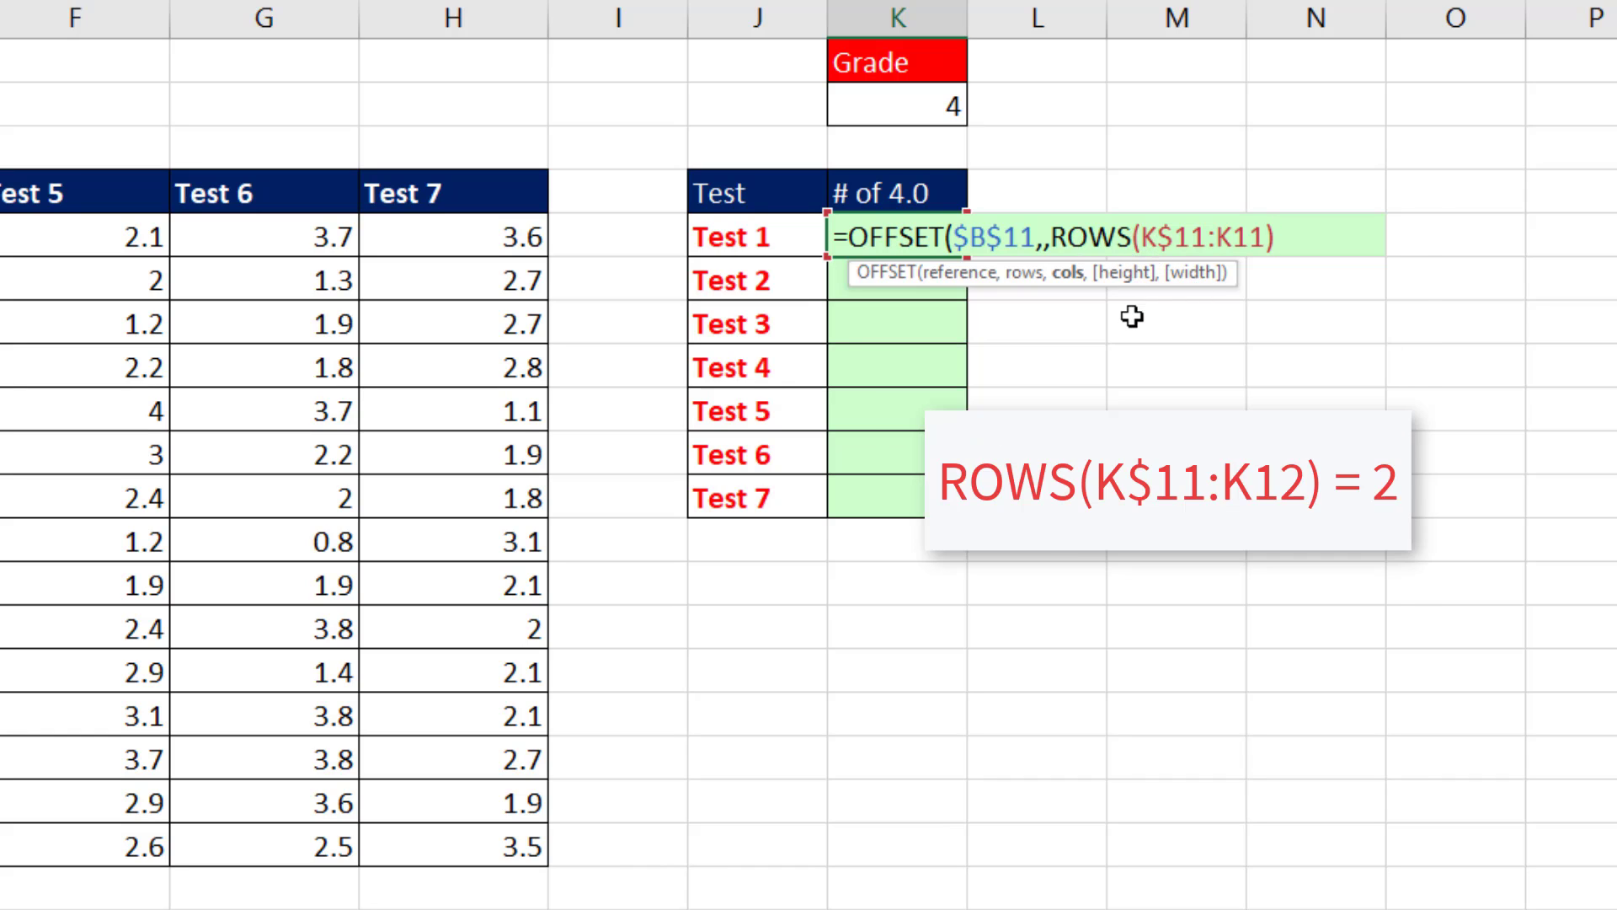
pyautogui.write('-1')
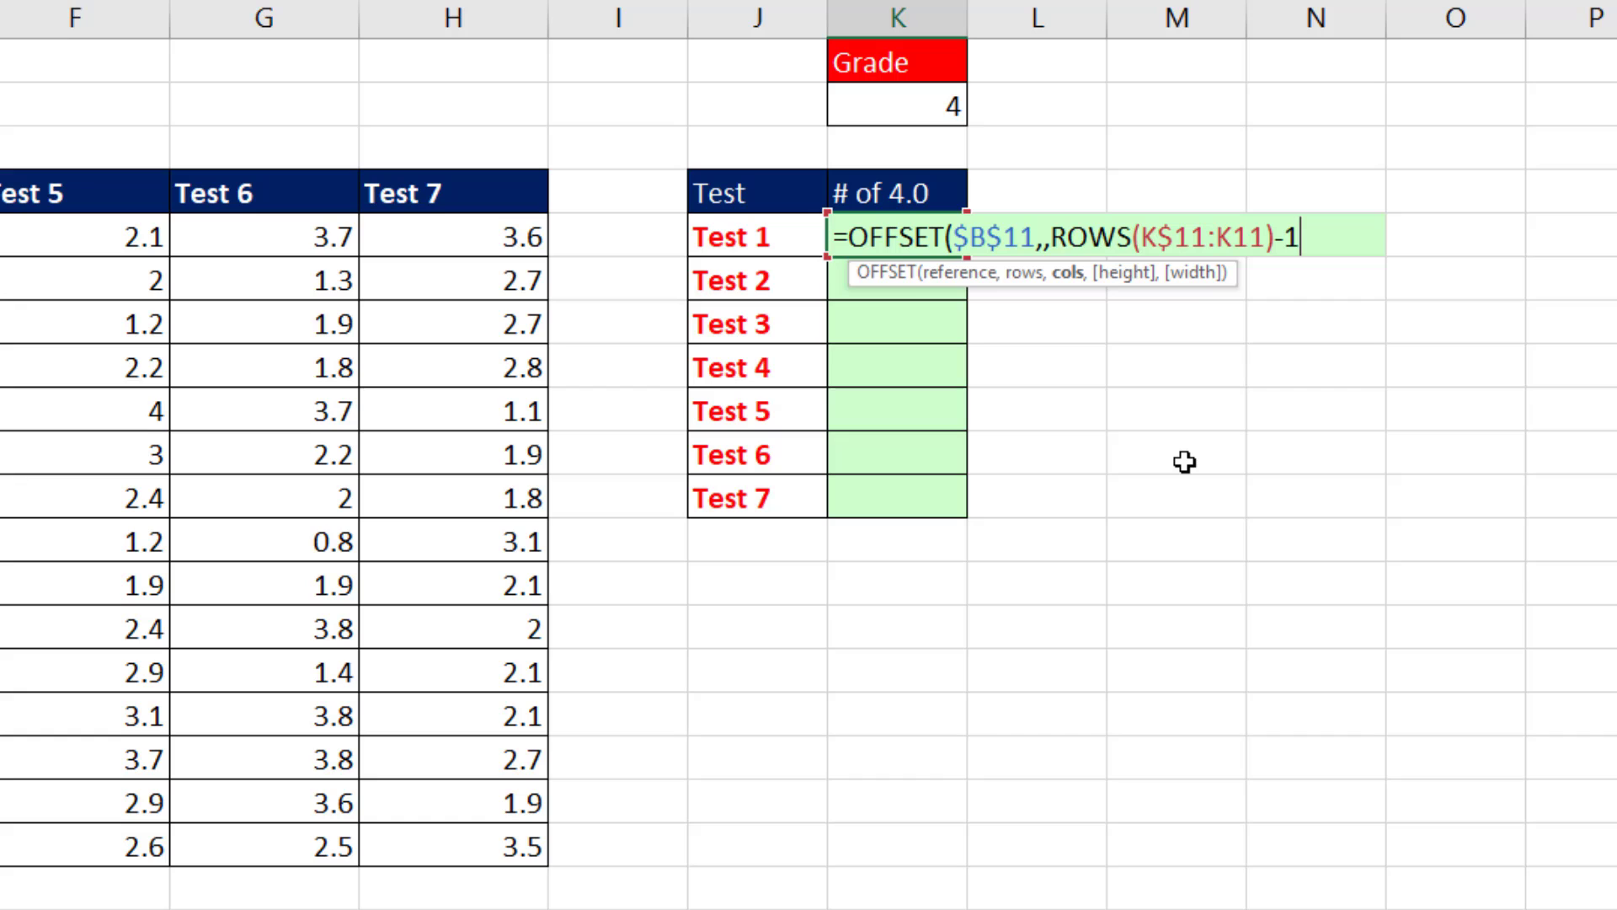
pyautogui.write(',')
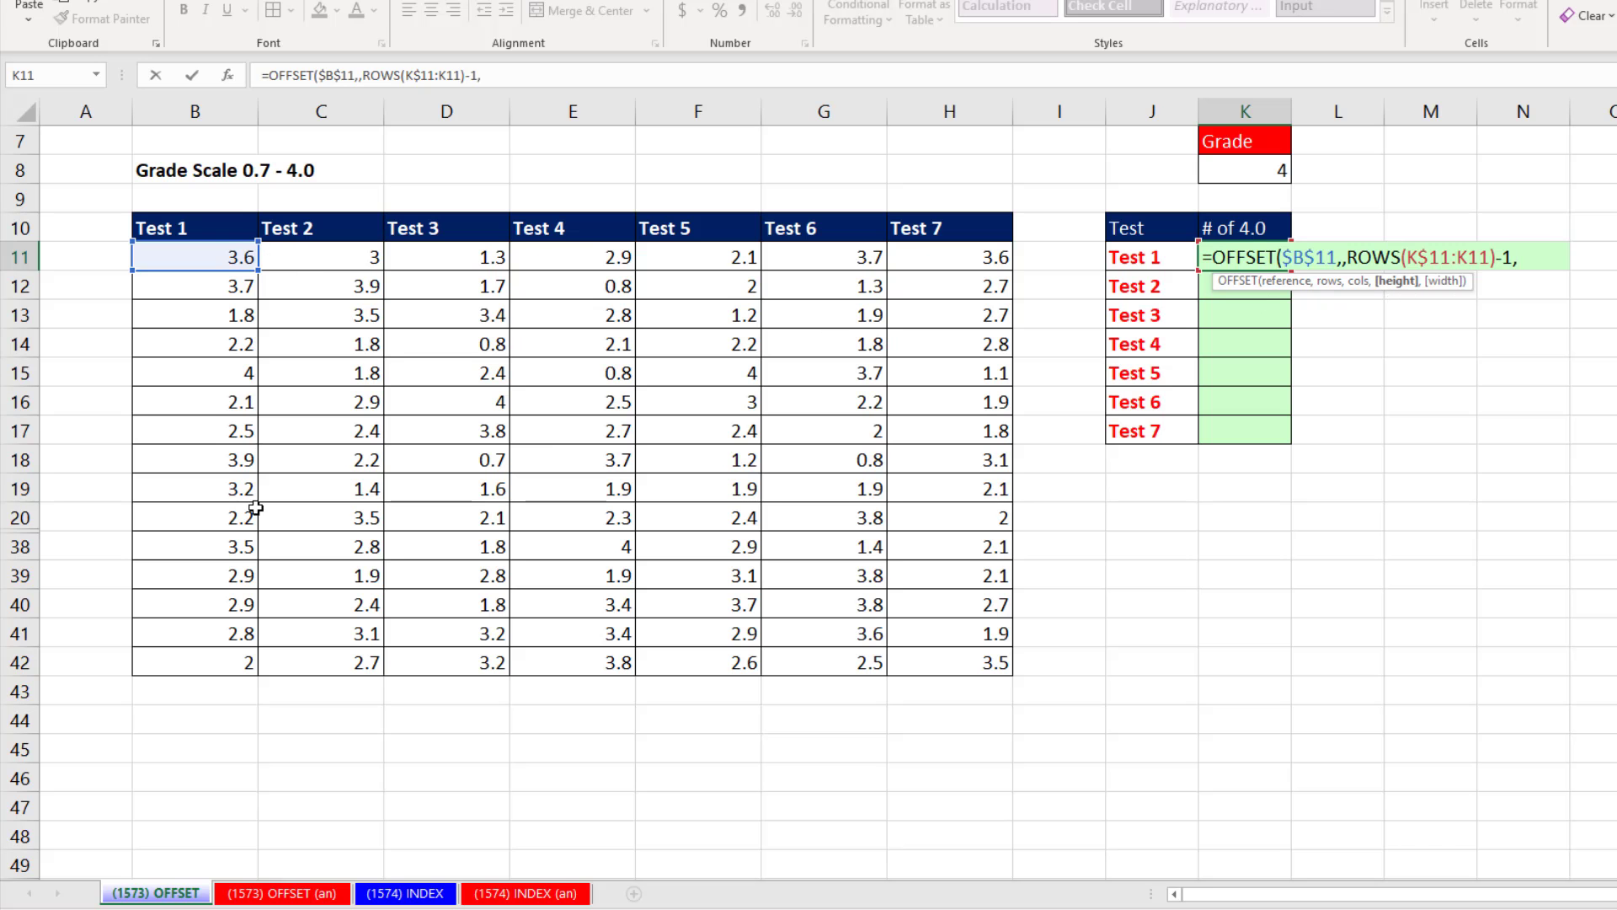
pyautogui.write('ROWS(')
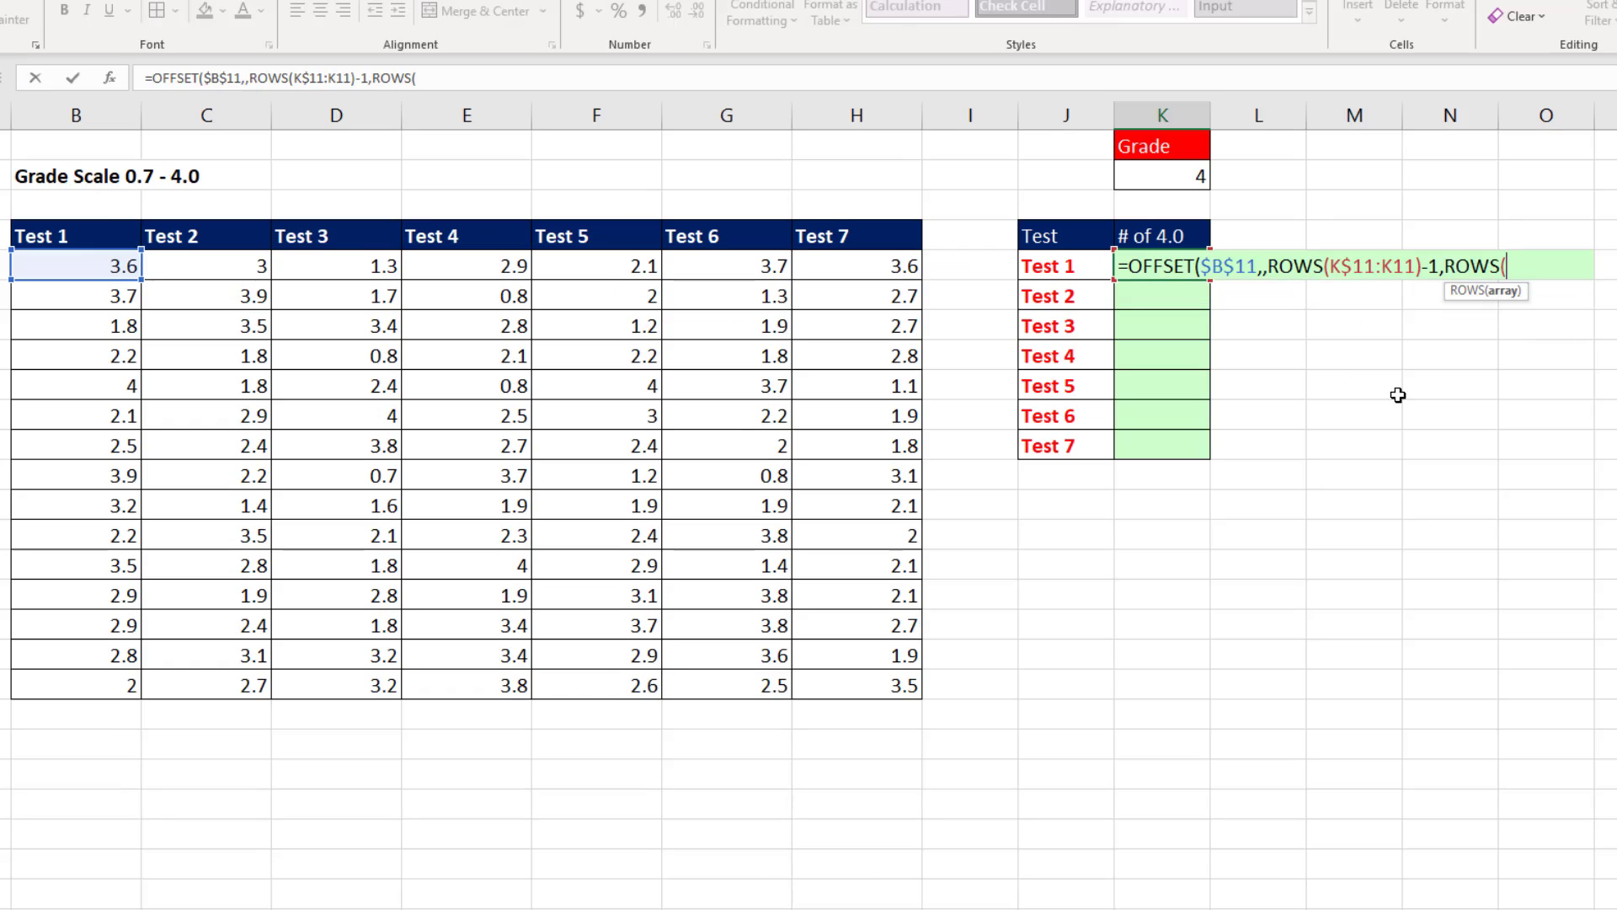
# - Add ROWS($B$11:$B$42) as OFFSET's height and close the formula
pyautogui.moveTo(79, 268); pyautogui.dragTo(88, 676)
pyautogui.press('F4')
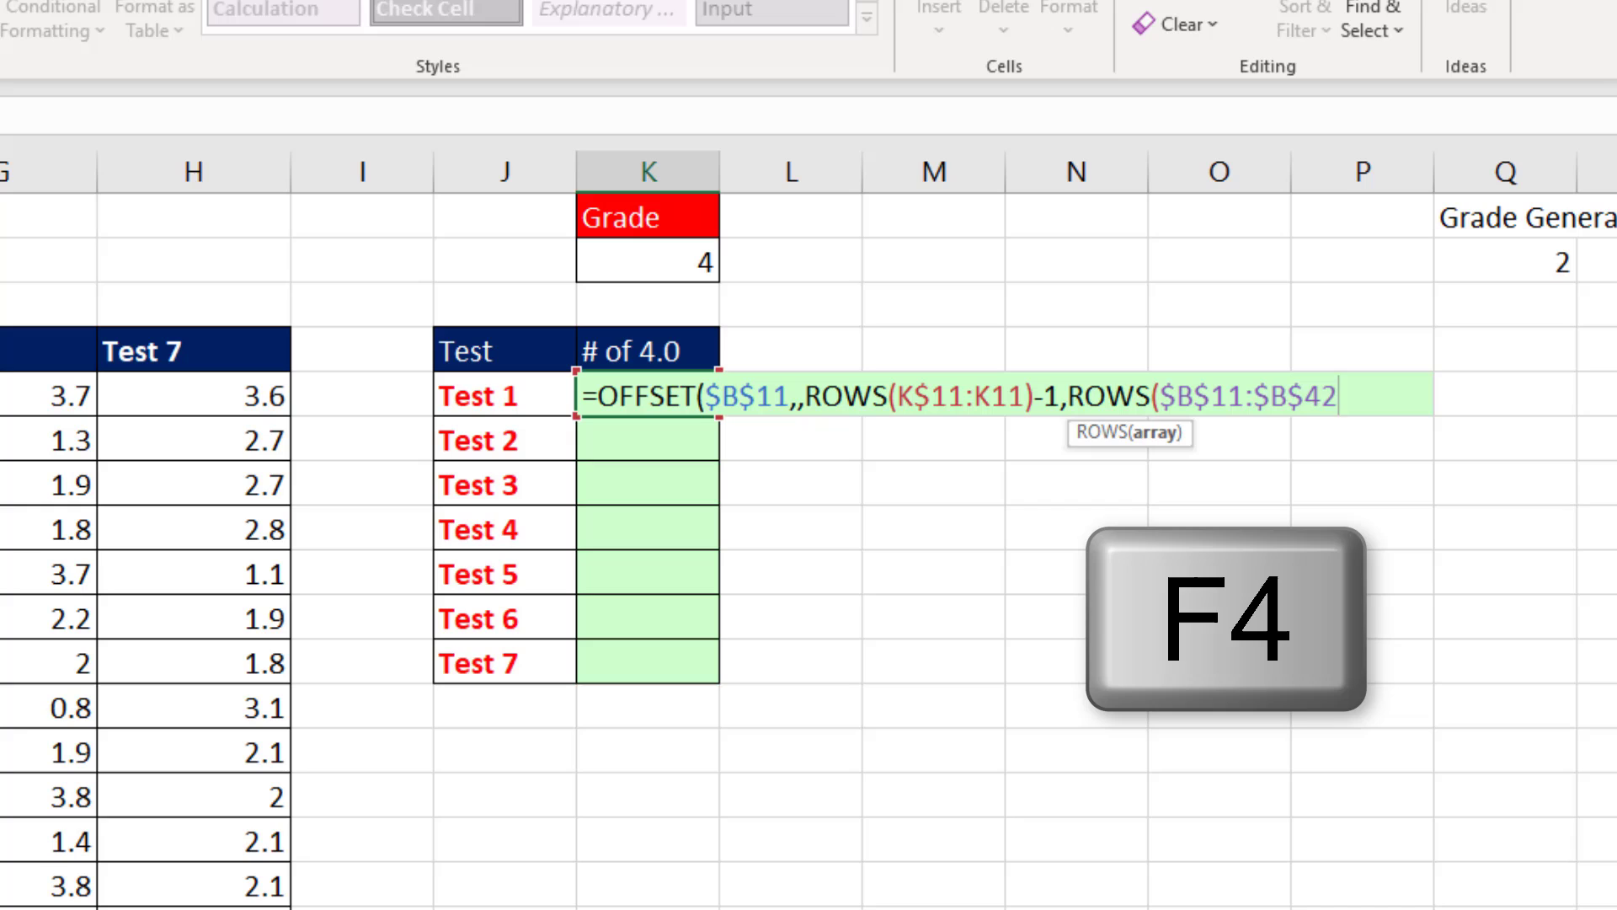
pyautogui.write(')')
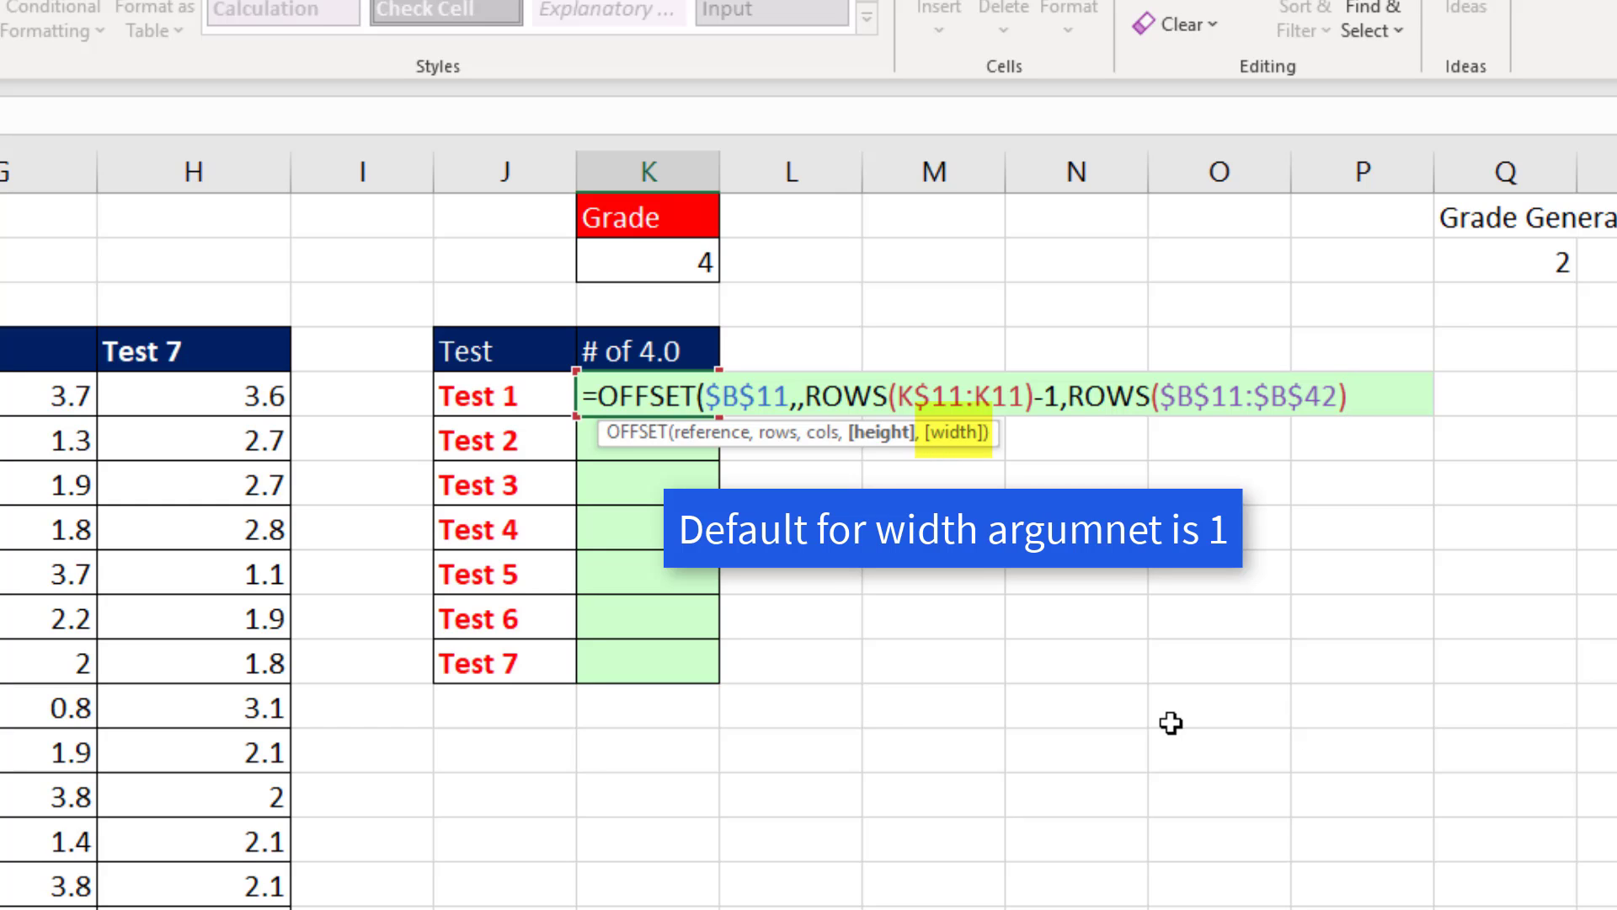
# - Preview the OFFSET formula's values with F9, restore it, and commit it in K11
pyautogui.write(')')
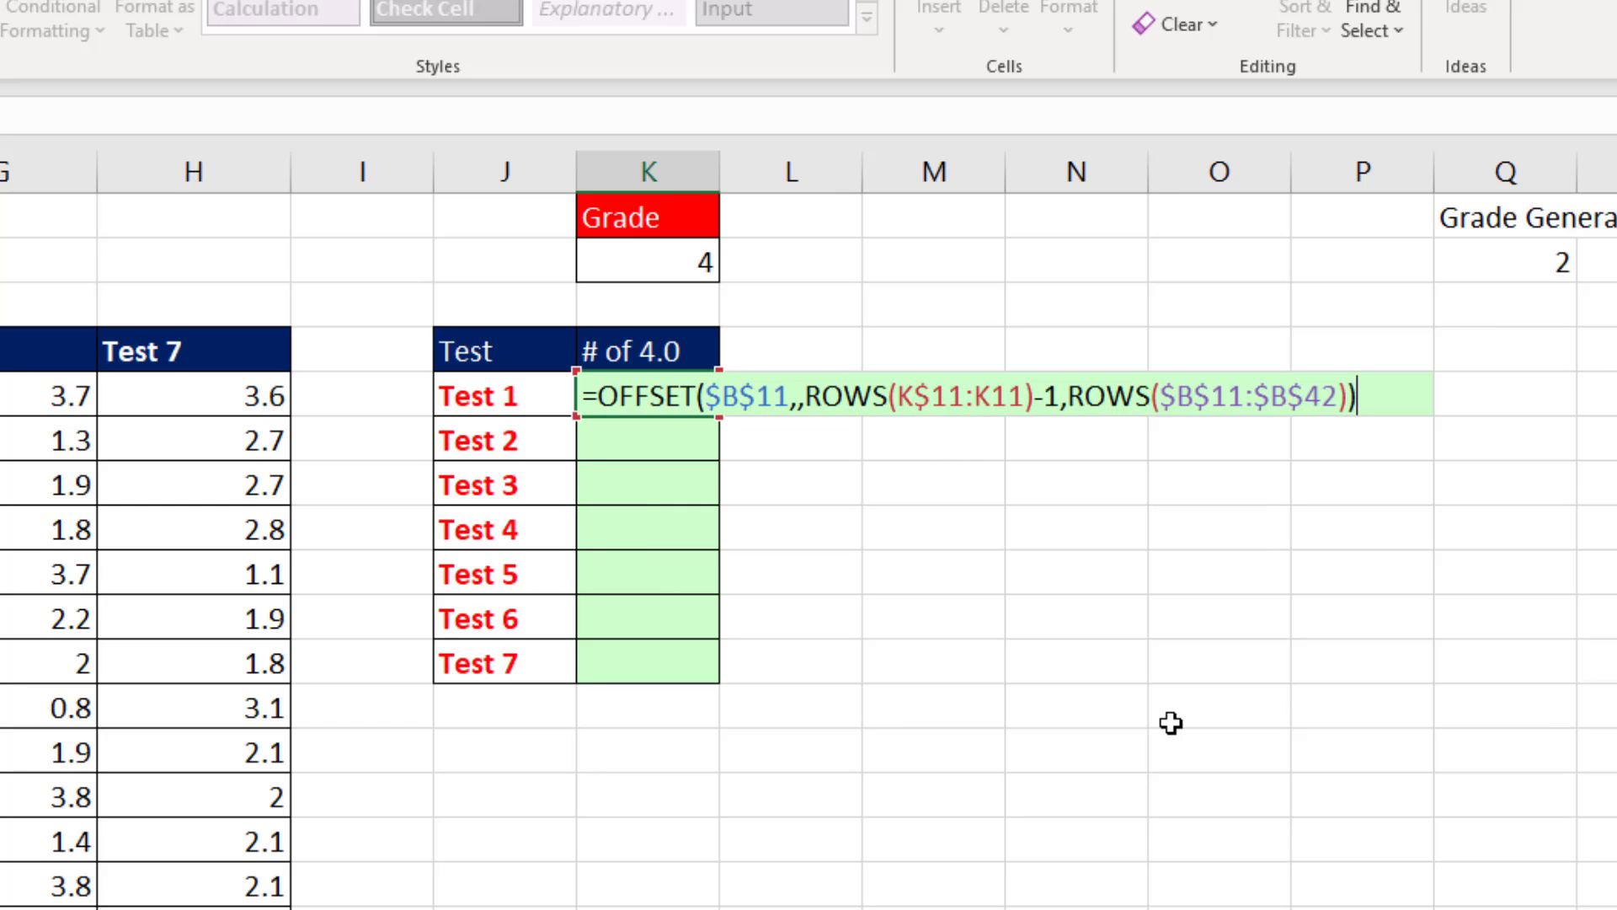
pyautogui.press('F9')
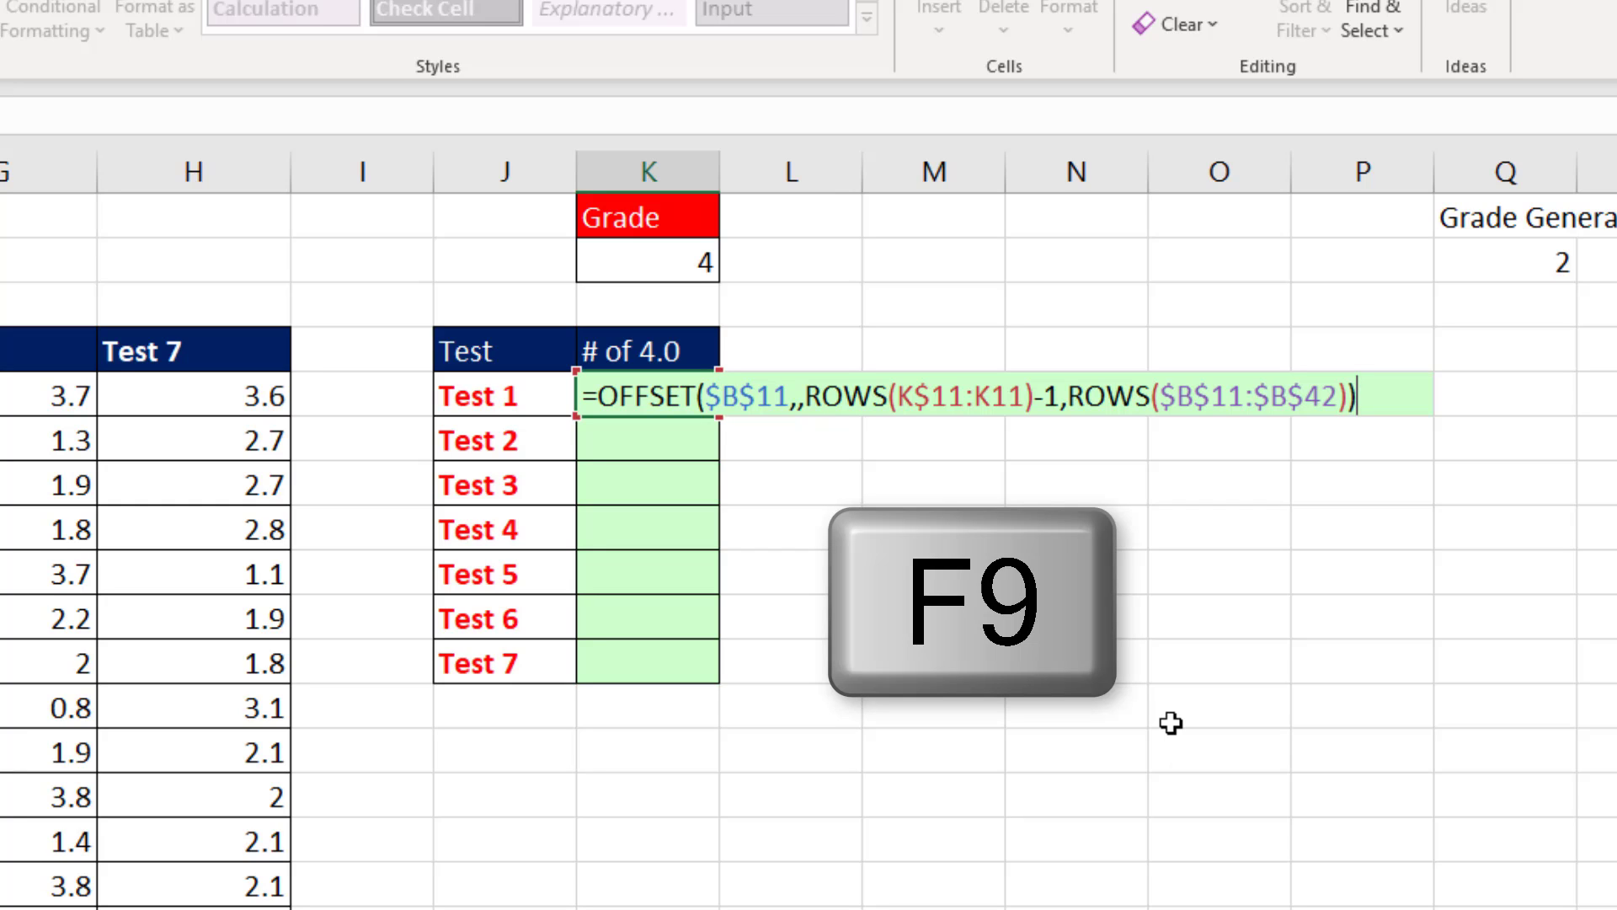
pyautogui.press('F9')
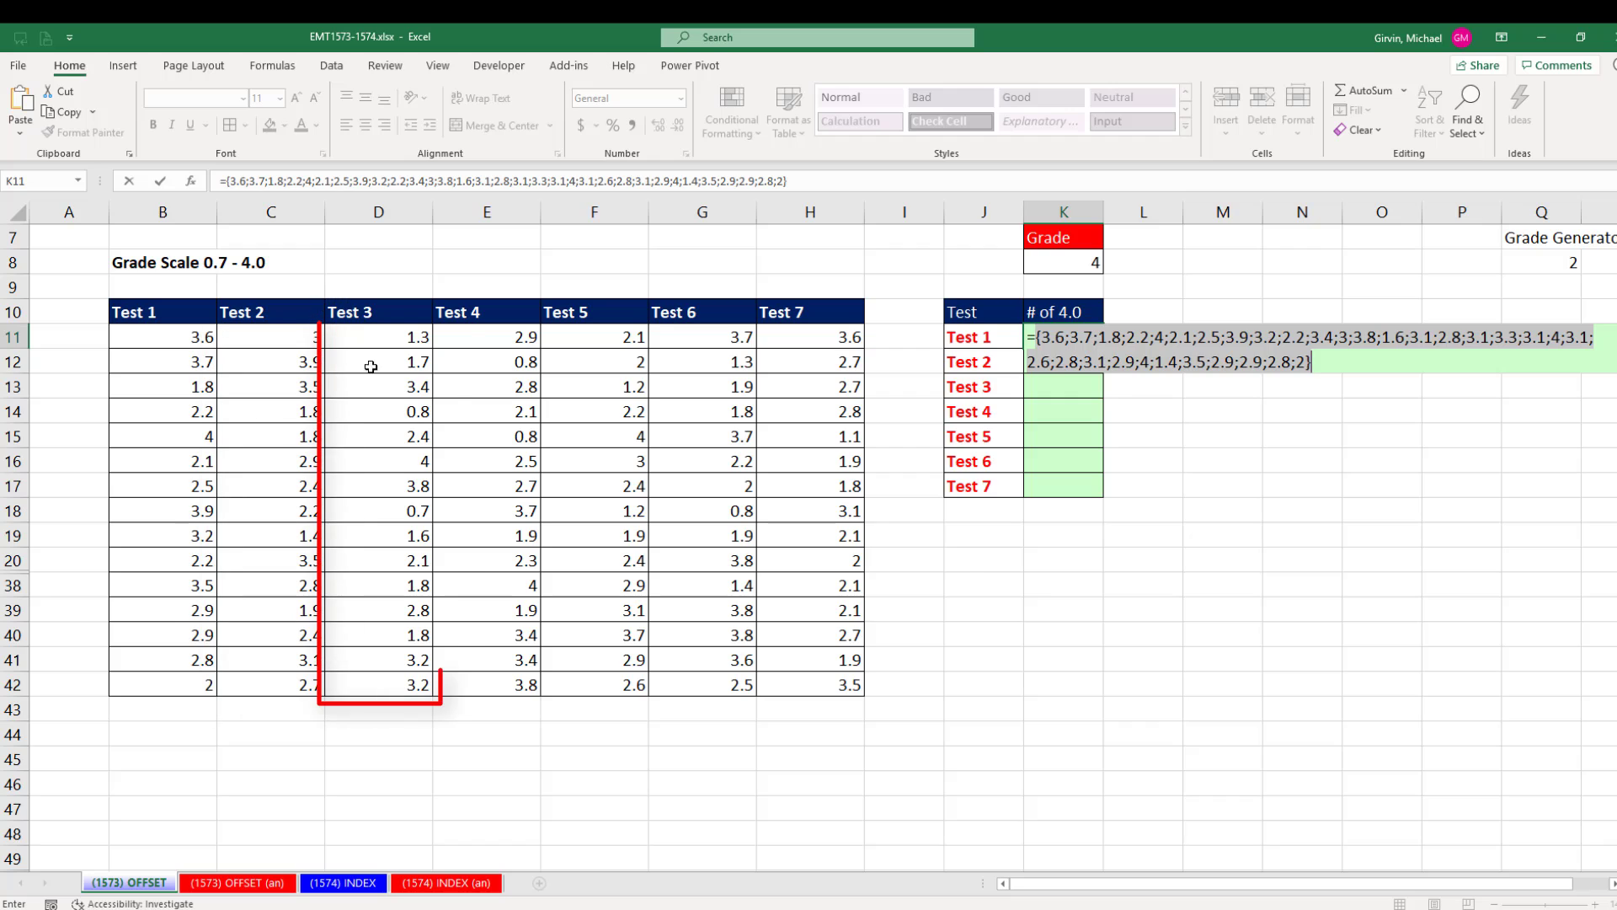
pyautogui.hotkey('ctrl', 'z')
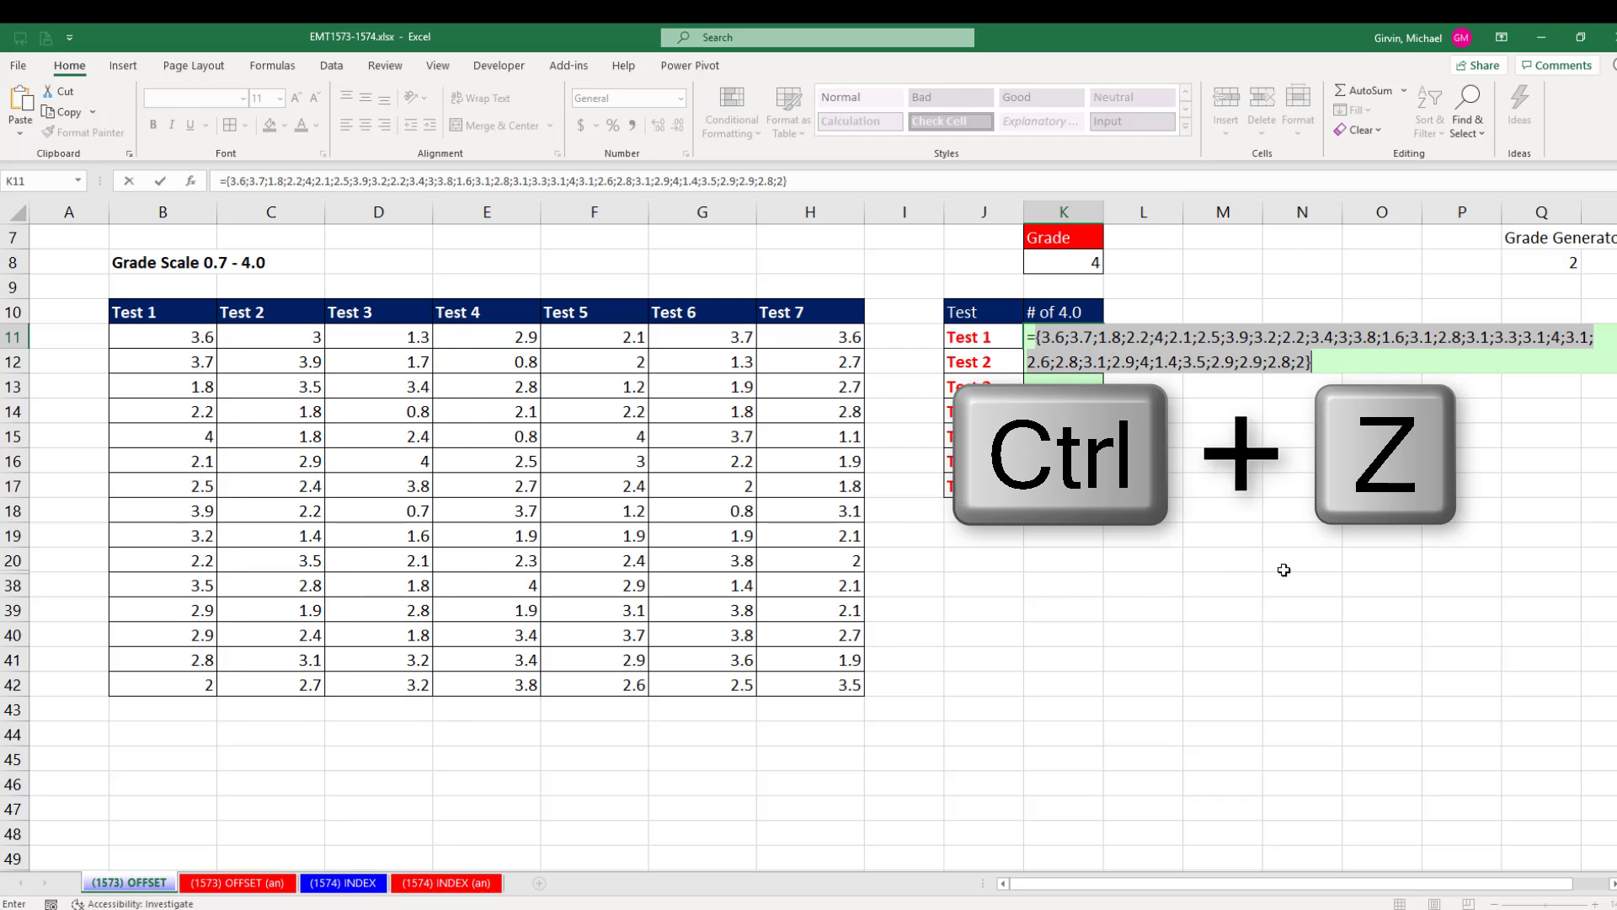
pyautogui.hotkey('ctrl', 'z')
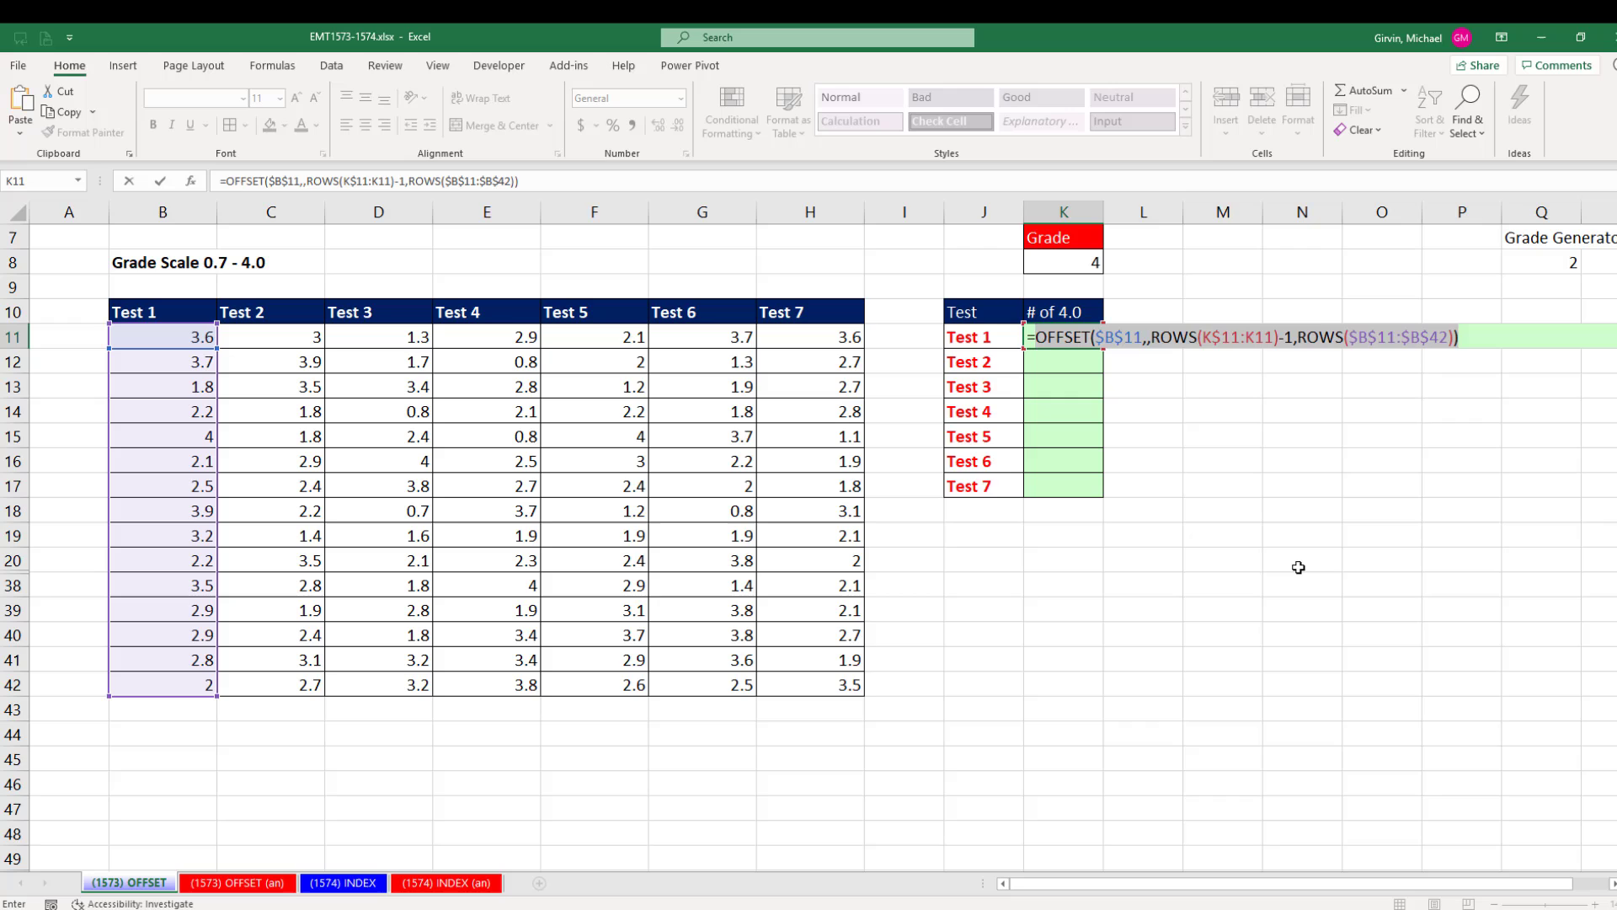
pyautogui.hotkey('ctrl', 'Return')
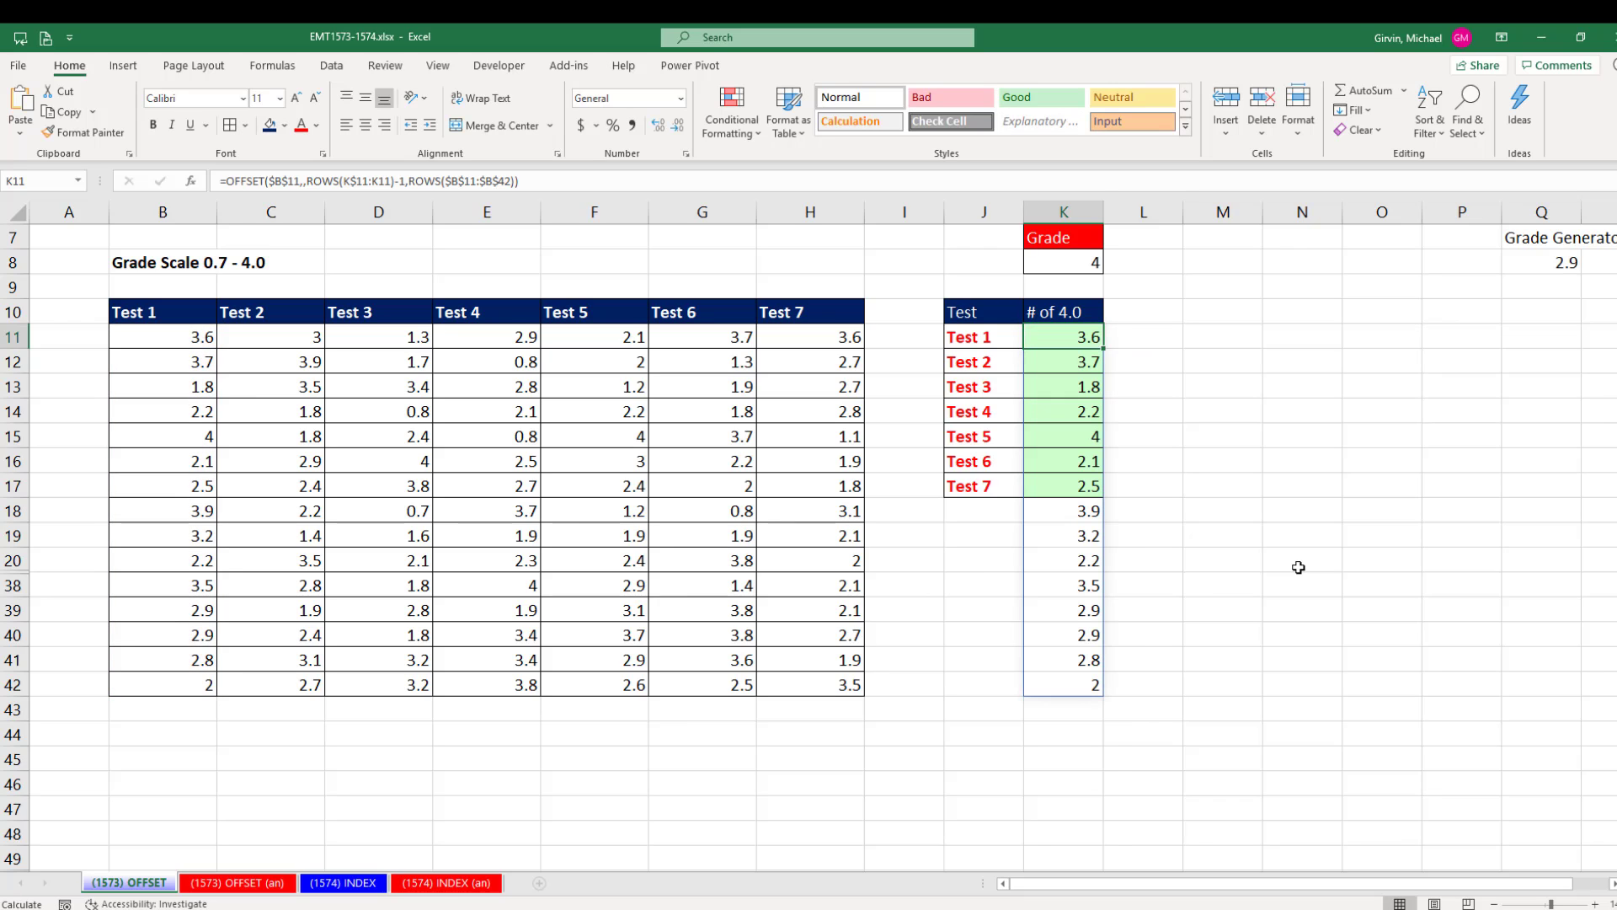
# - Test a copy of the formula in K12, evaluate its values, then return to editing K11
pyautogui.moveTo(1105, 365); pyautogui.dragTo(1105, 366)
pyautogui.click(1086, 362)
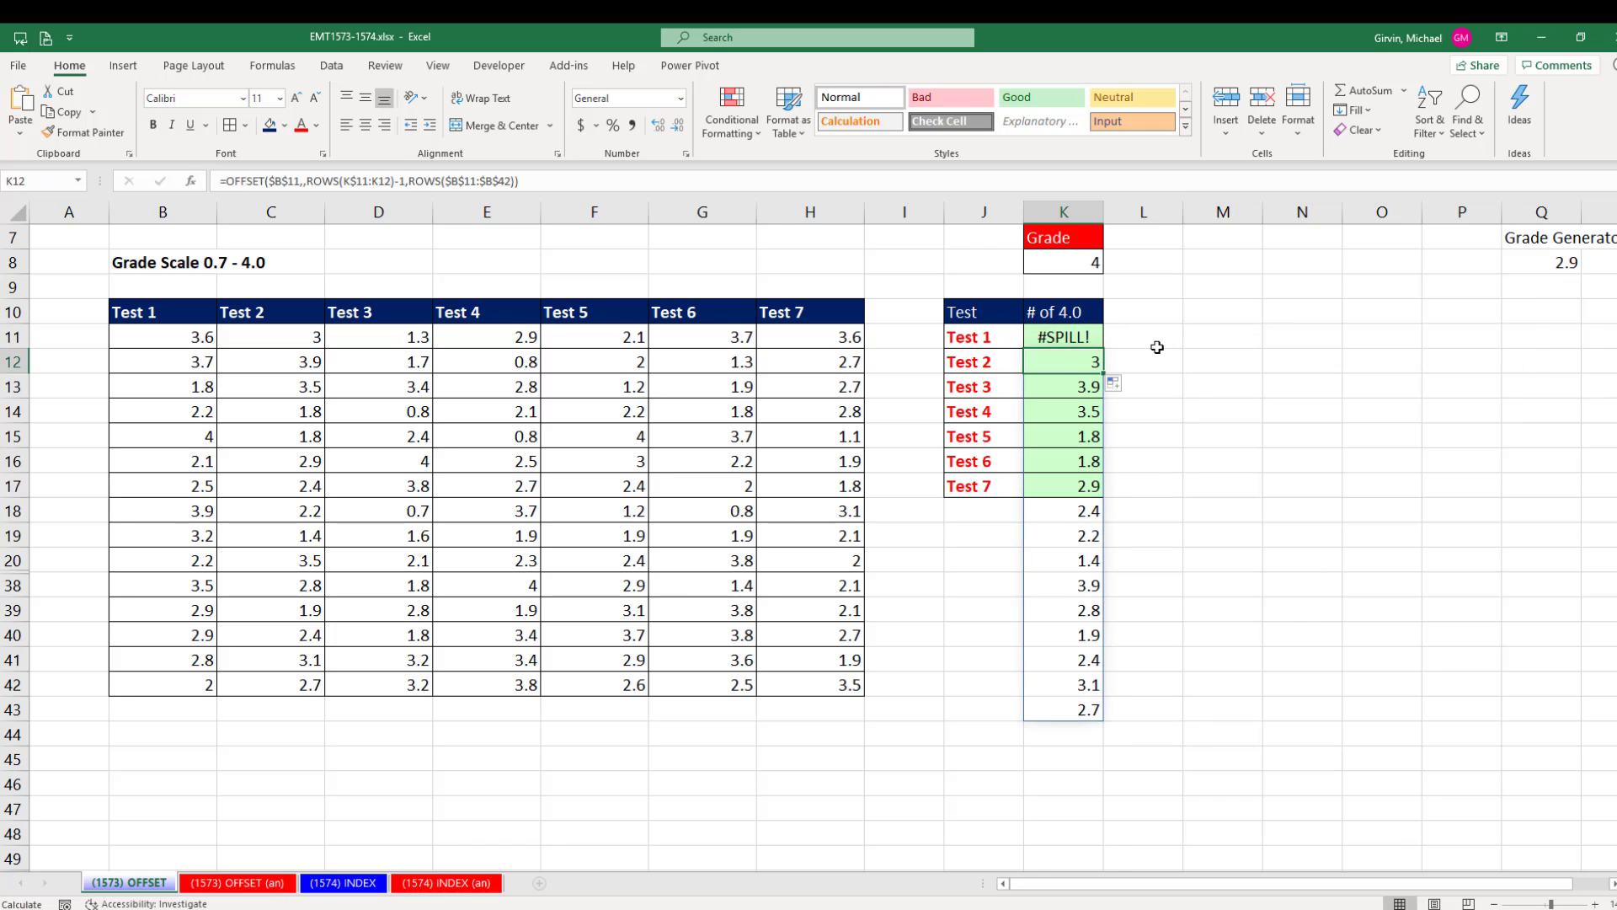
pyautogui.press('F2')
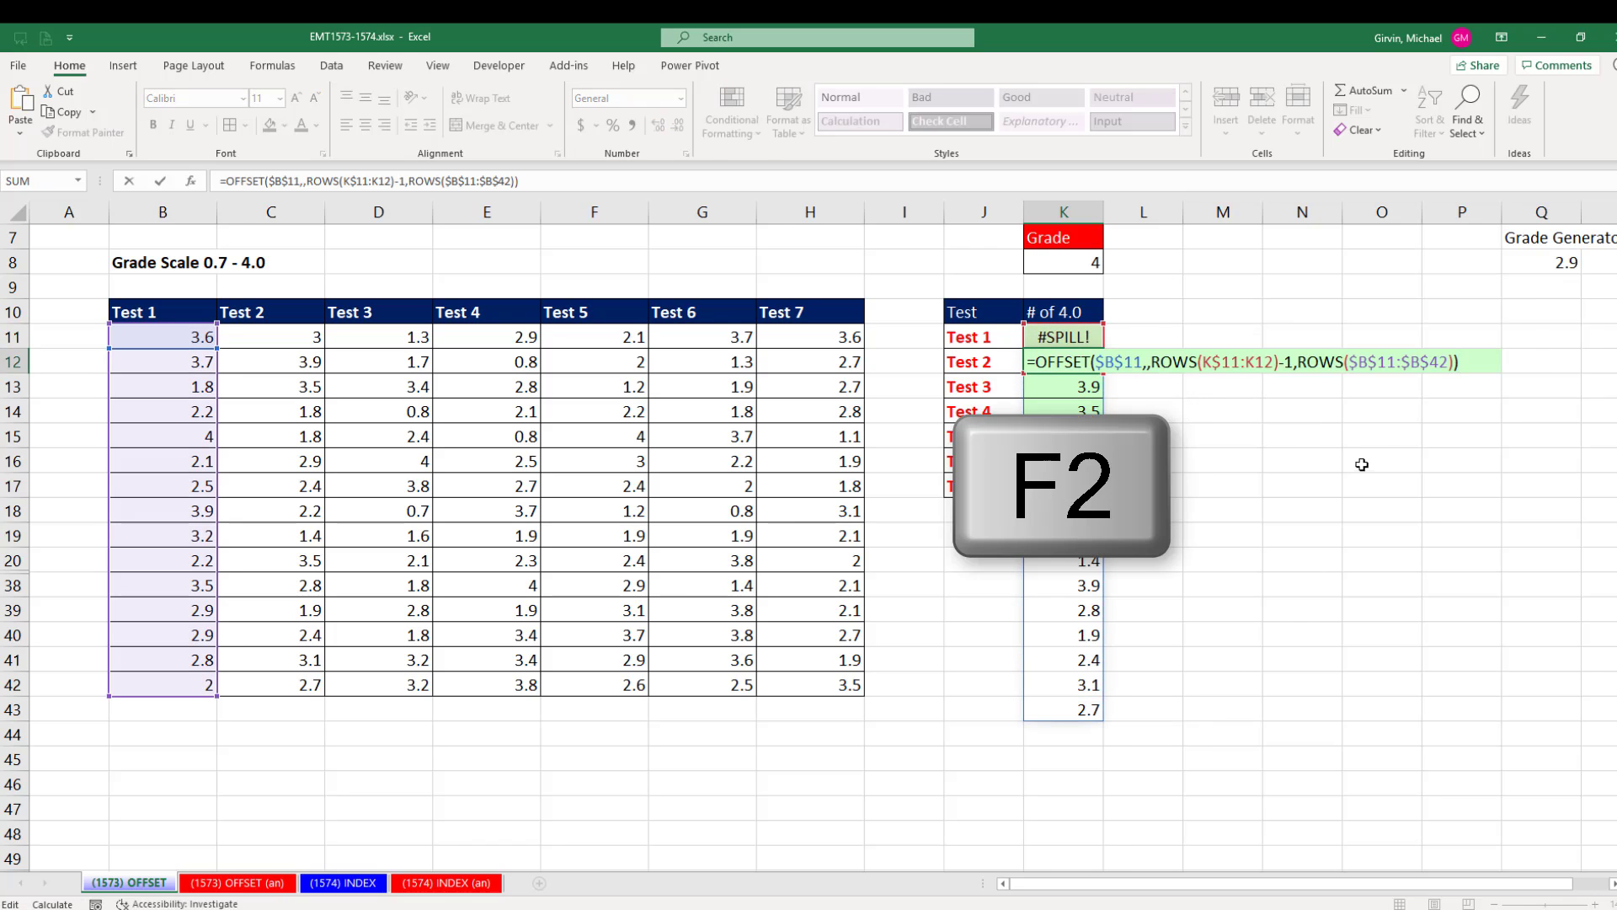
pyautogui.press('F9')
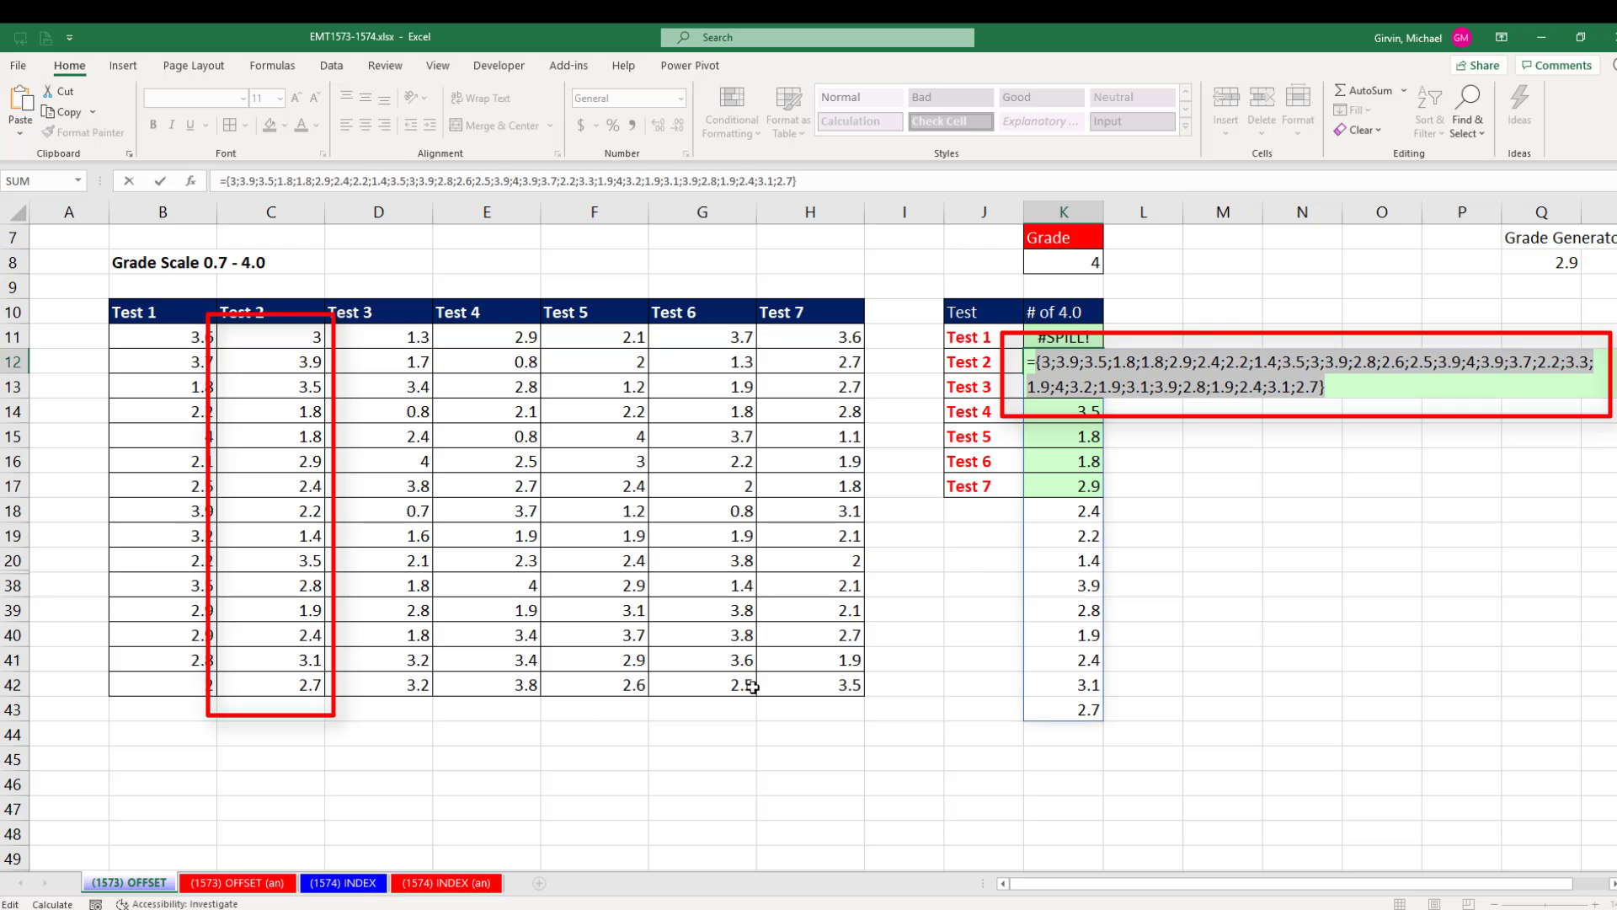
pyautogui.hotkey('ctrl', 'z')
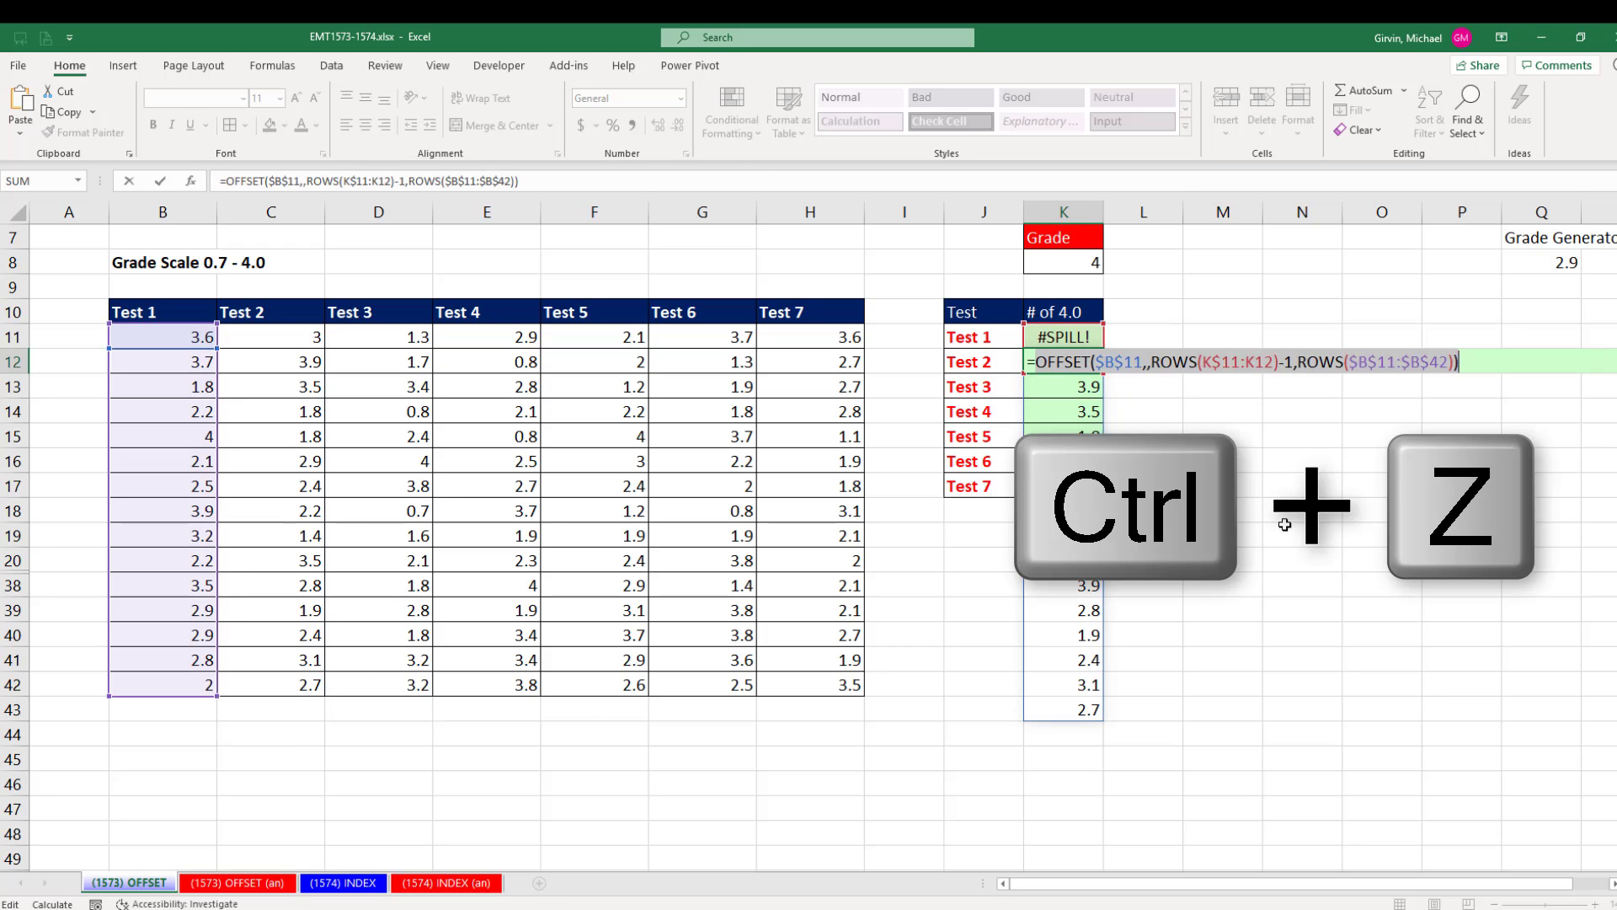
pyautogui.press('Escape')
pyautogui.press('Up')
pyautogui.press('F2')
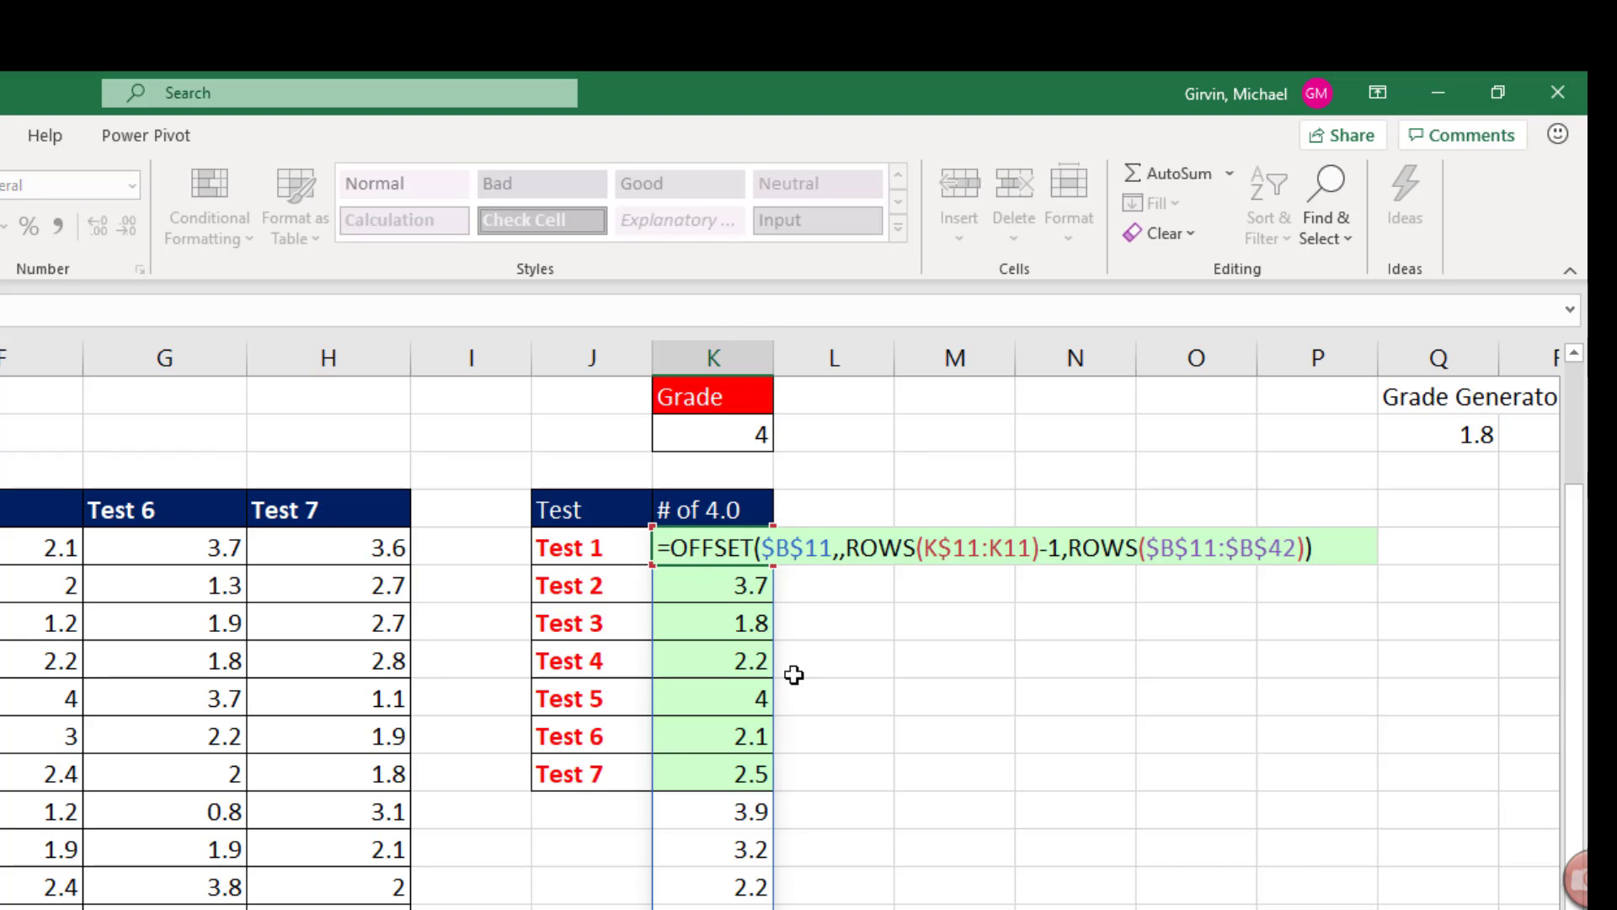
# - Wrap K11's OFFSET range inside a COUNTIFS function
pyautogui.click(677, 547)
pyautogui.write('count')
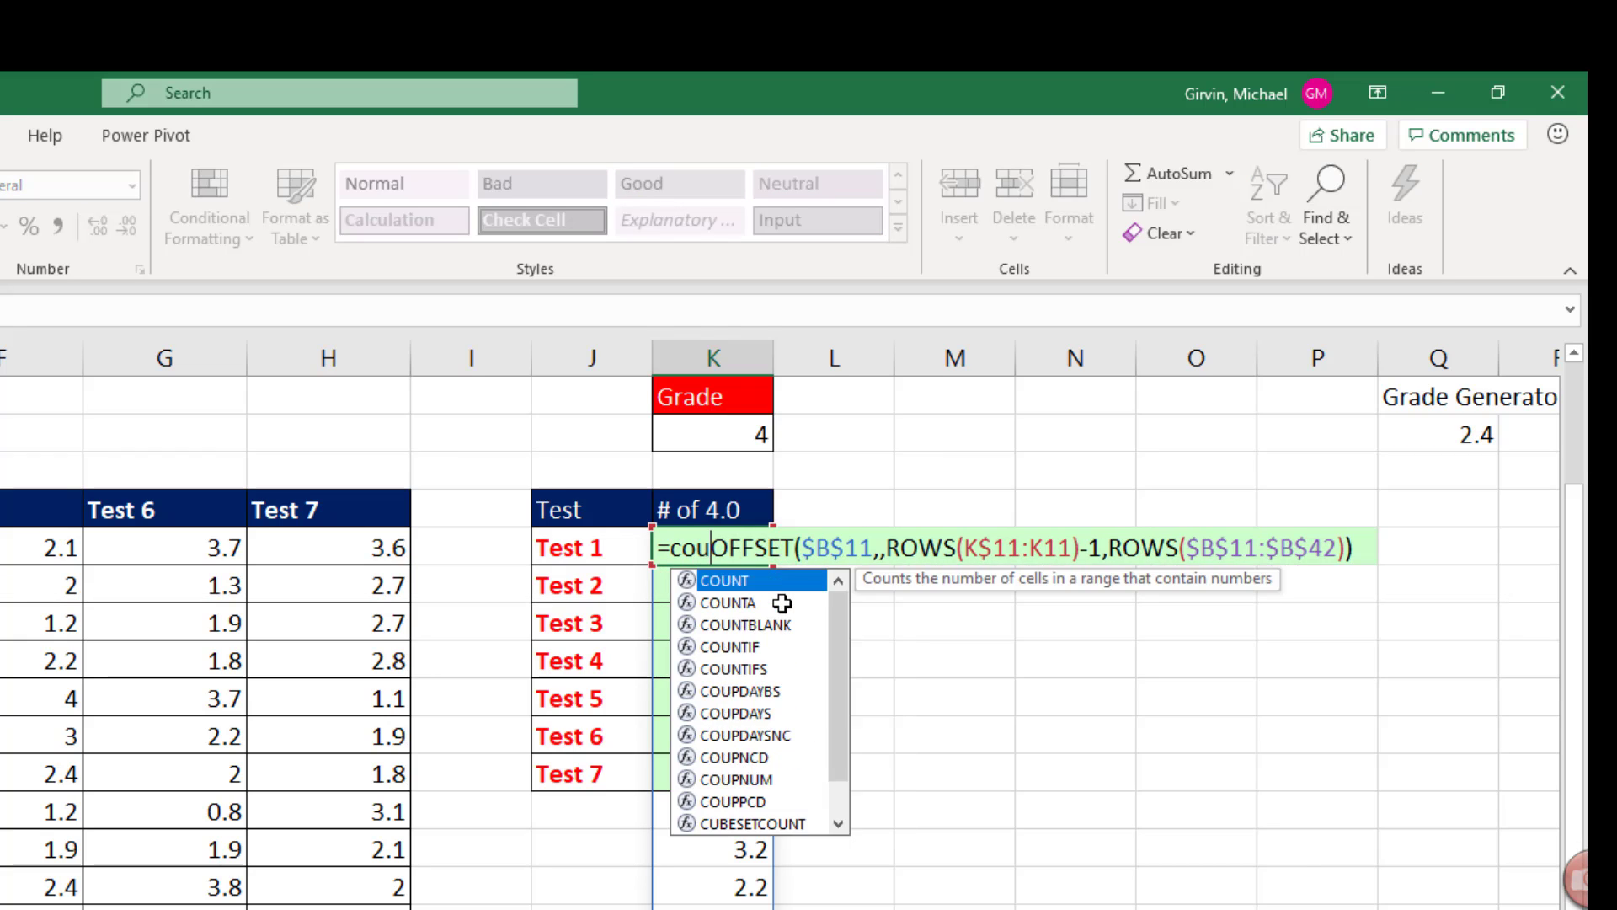
pyautogui.write('if')
pyautogui.doubleClick(769, 599)
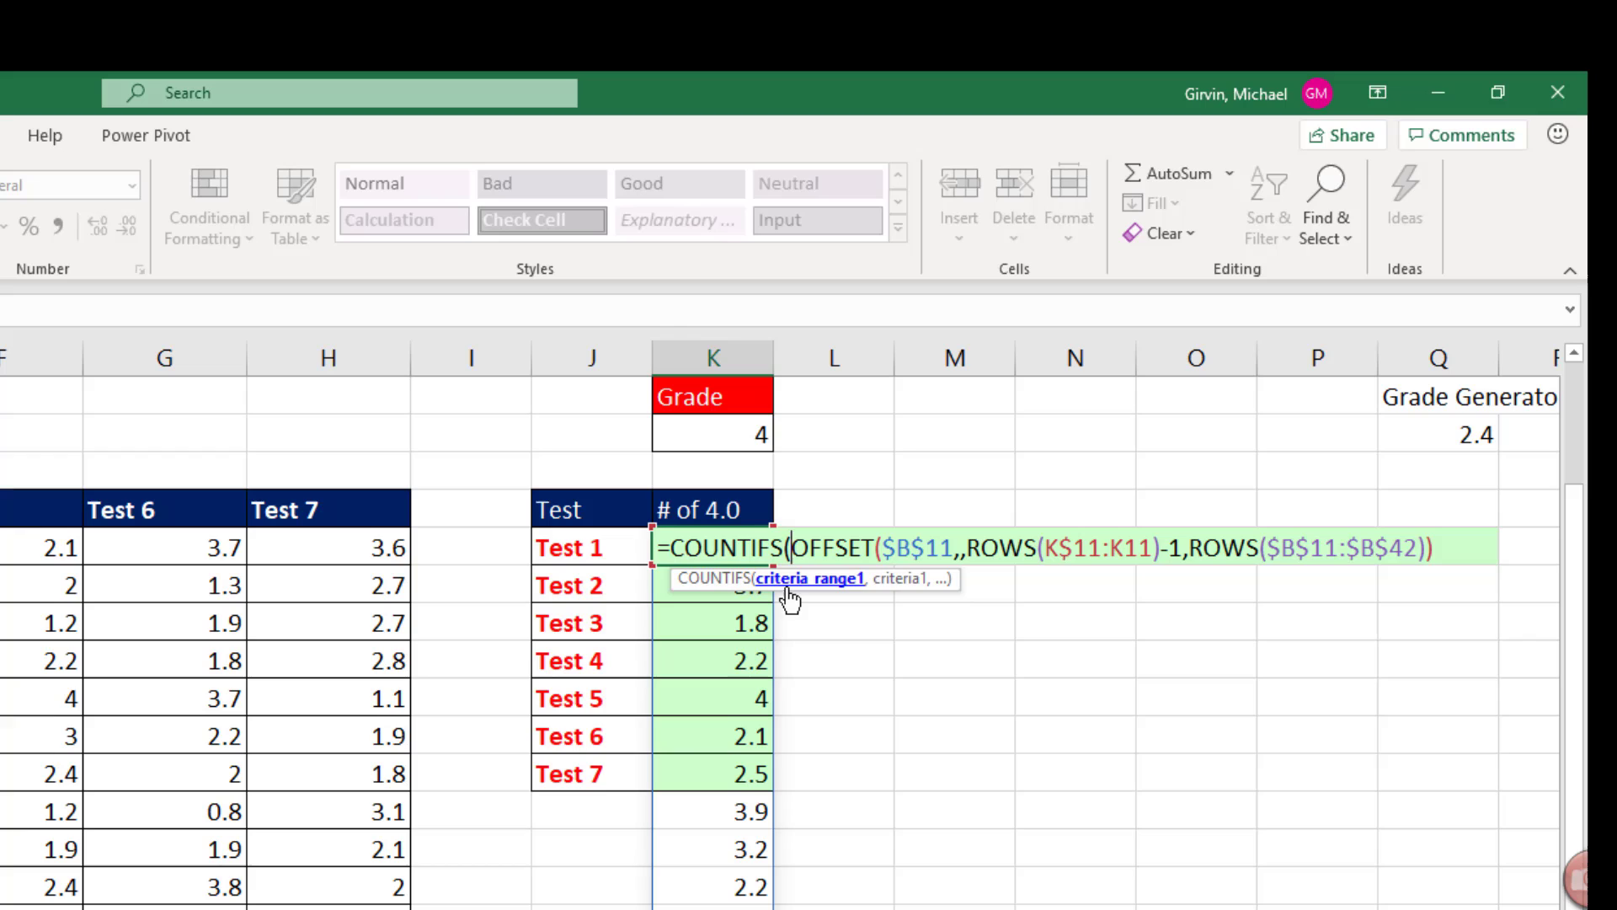
# - Use absolute $K$8 as the criteria and fill down to K17, giving 3, 2, 2, 1, 1, 0, 0
pyautogui.click(1434, 559)
pyautogui.write(',')
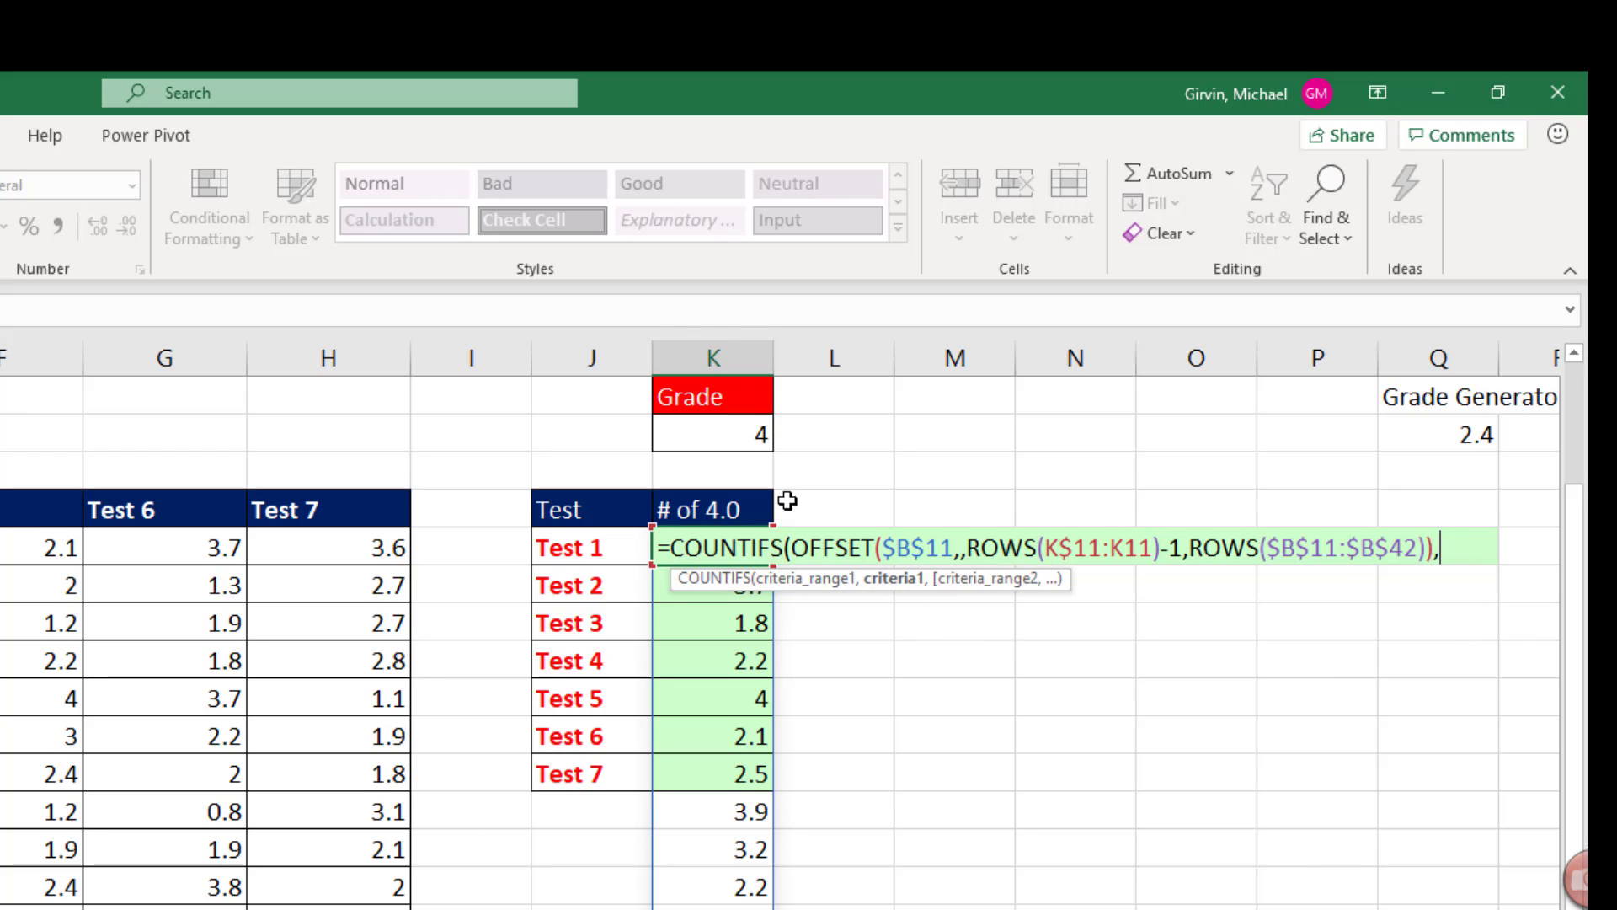
pyautogui.click(707, 435)
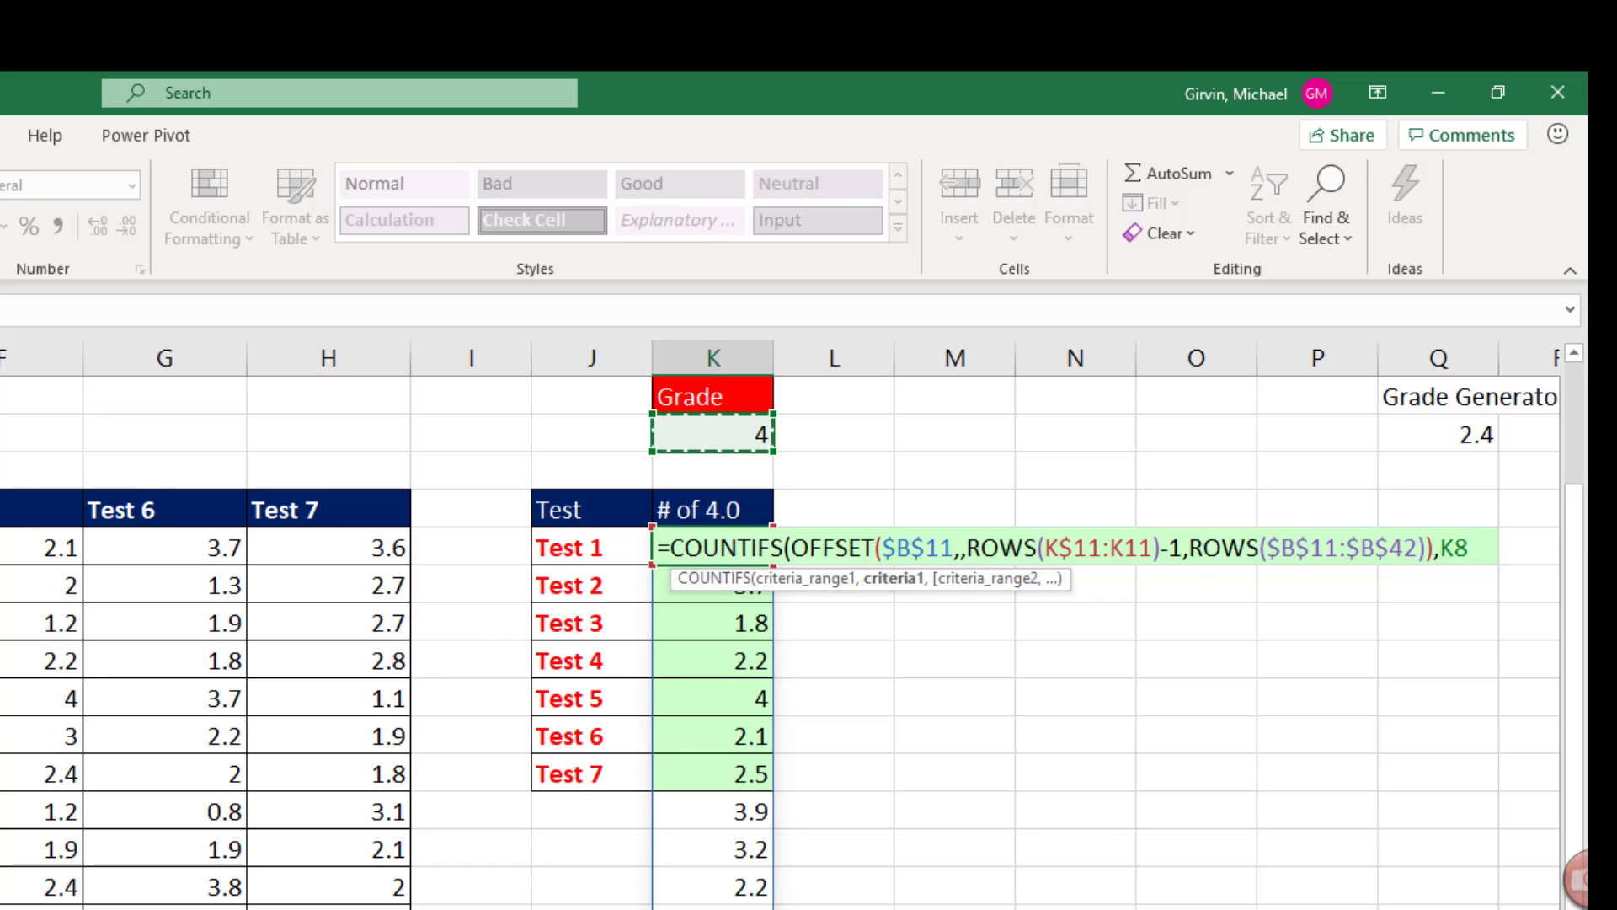
pyautogui.press('F4')
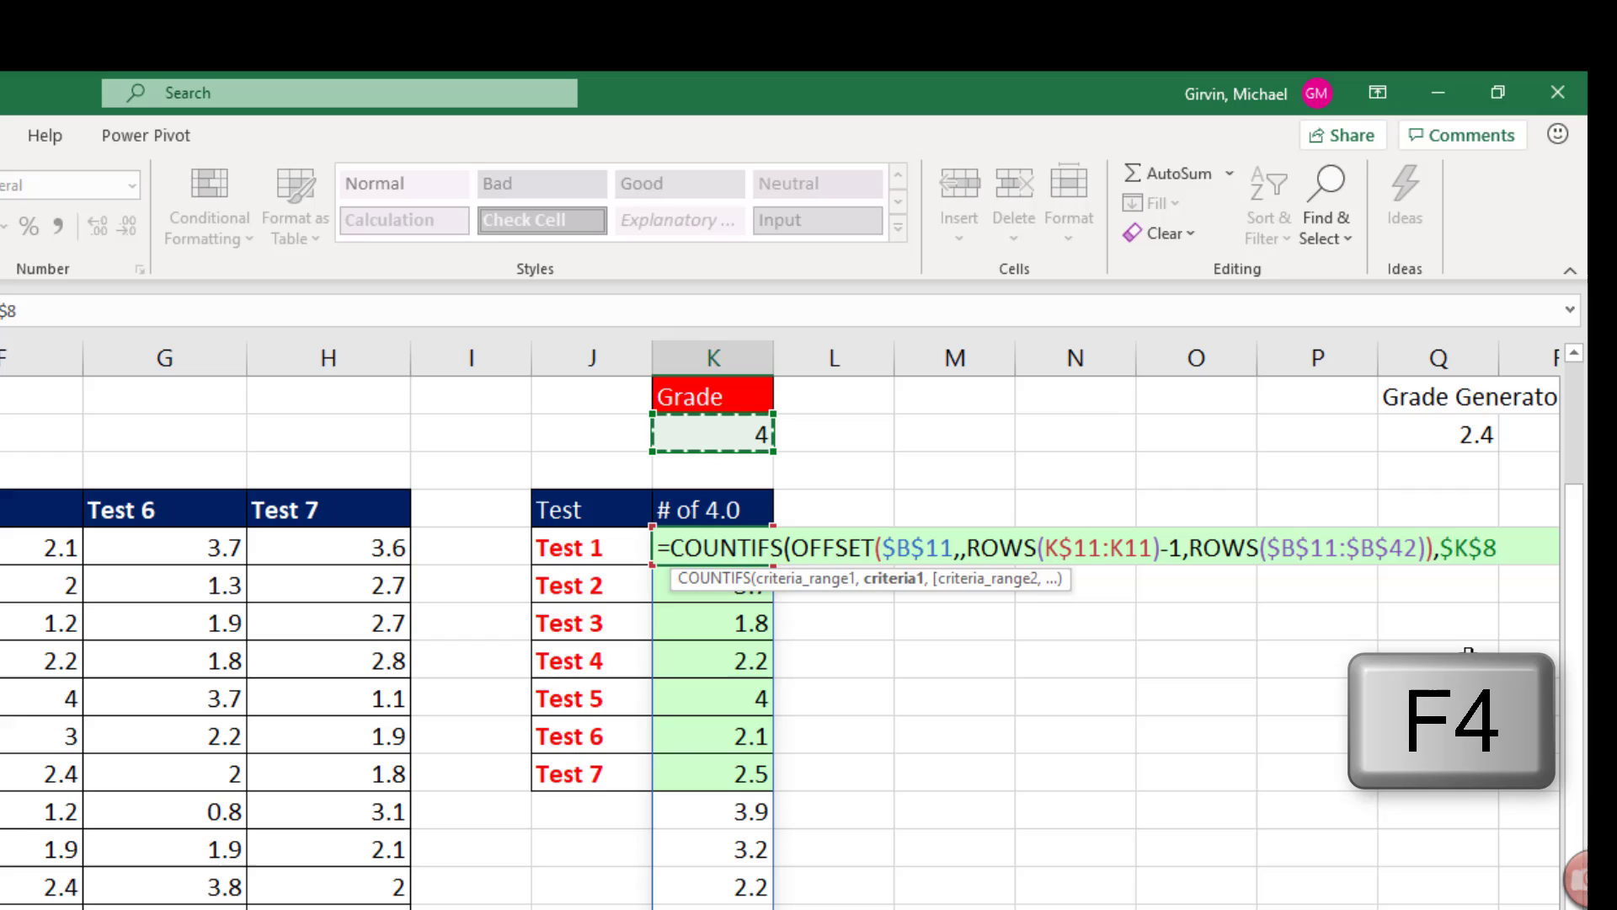
pyautogui.write(')')
pyautogui.hotkey('ctrl', 'Return')
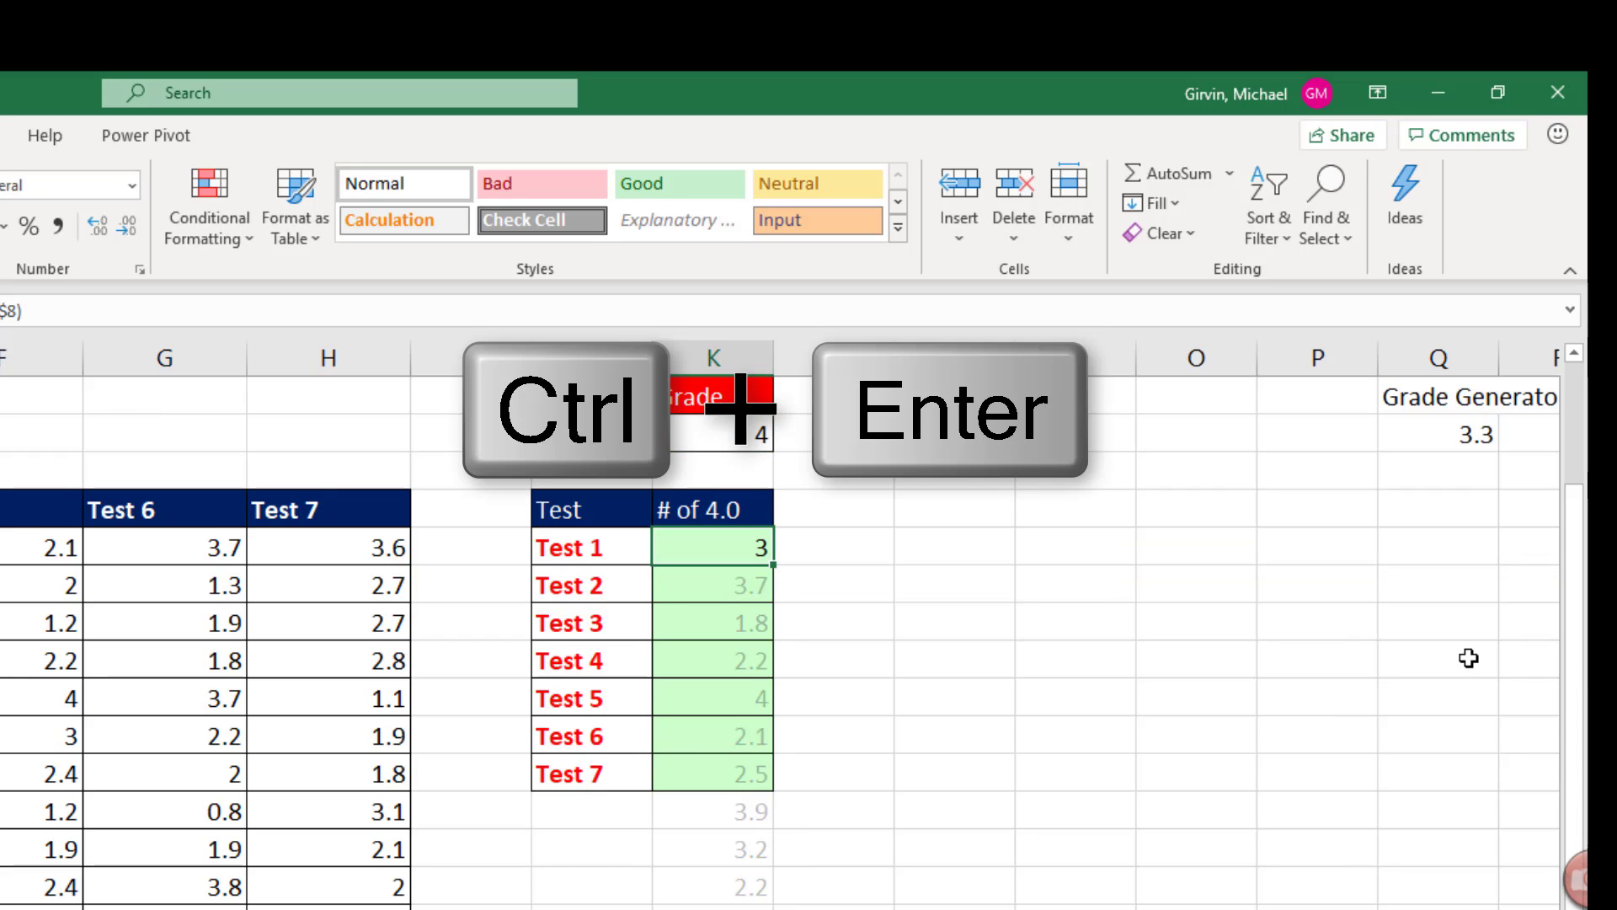
pyautogui.doubleClick(772, 563)
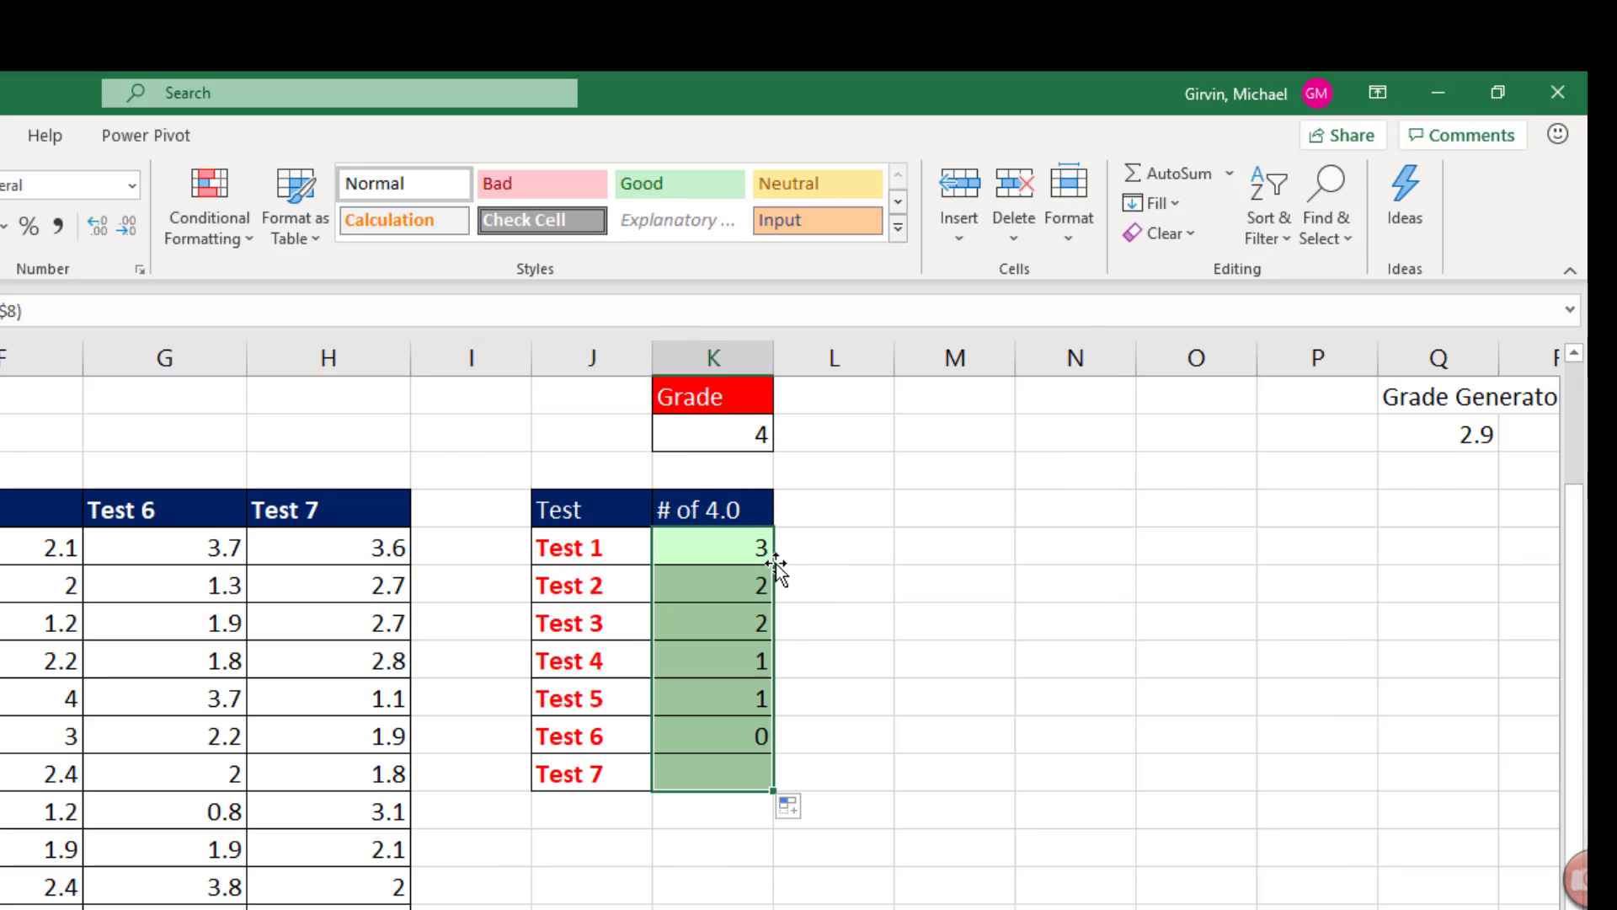
pyautogui.click(698, 772)
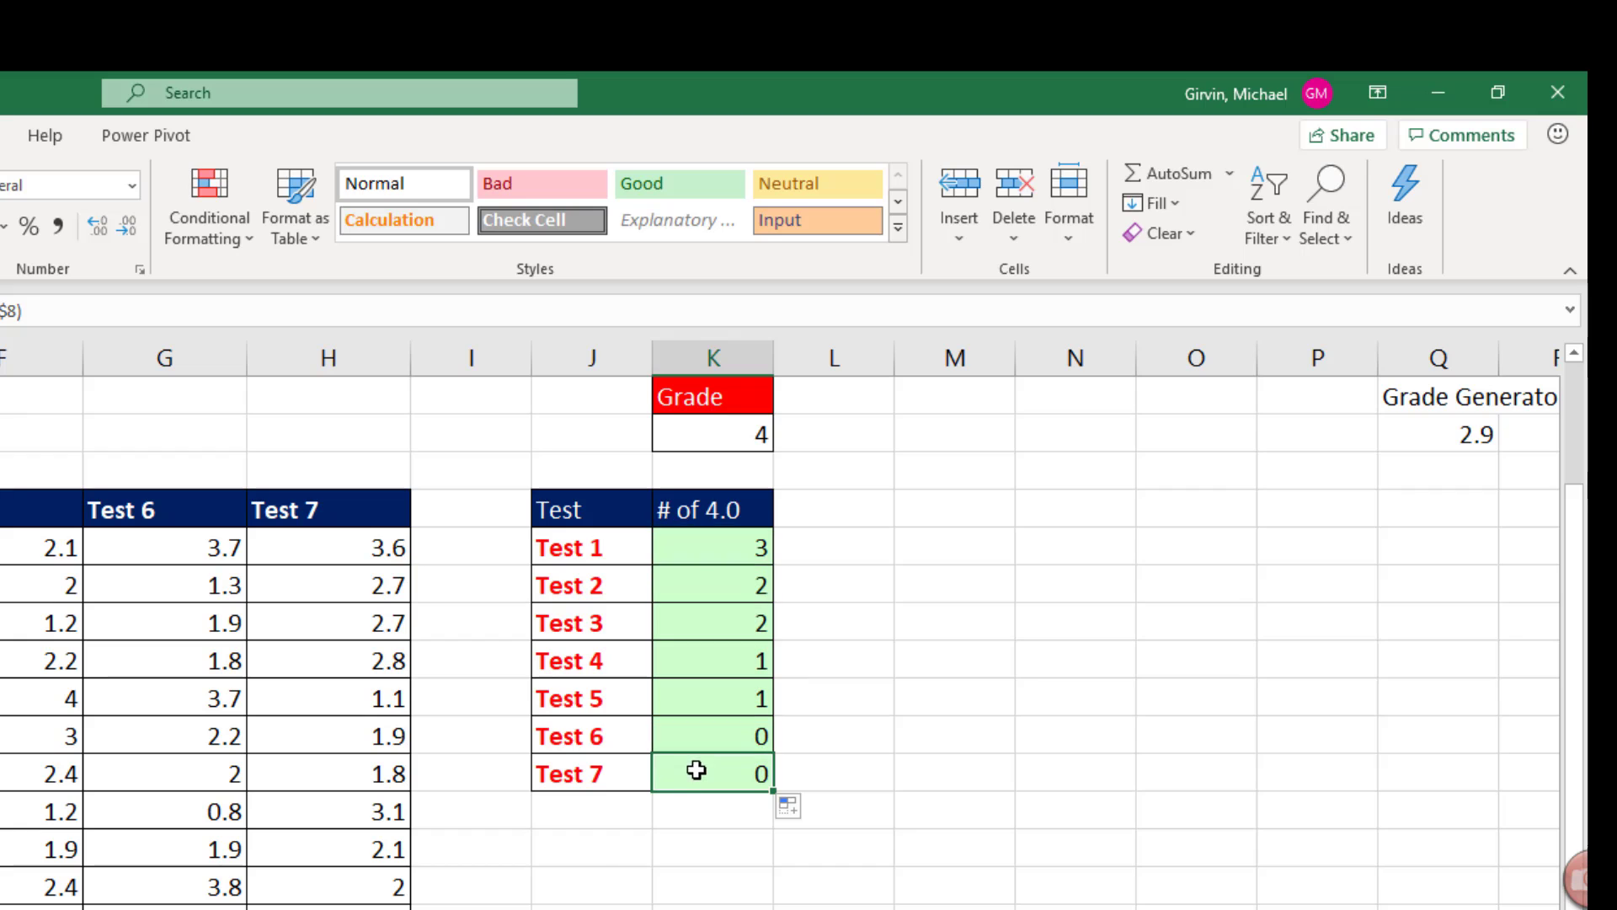
pyautogui.press('F2')
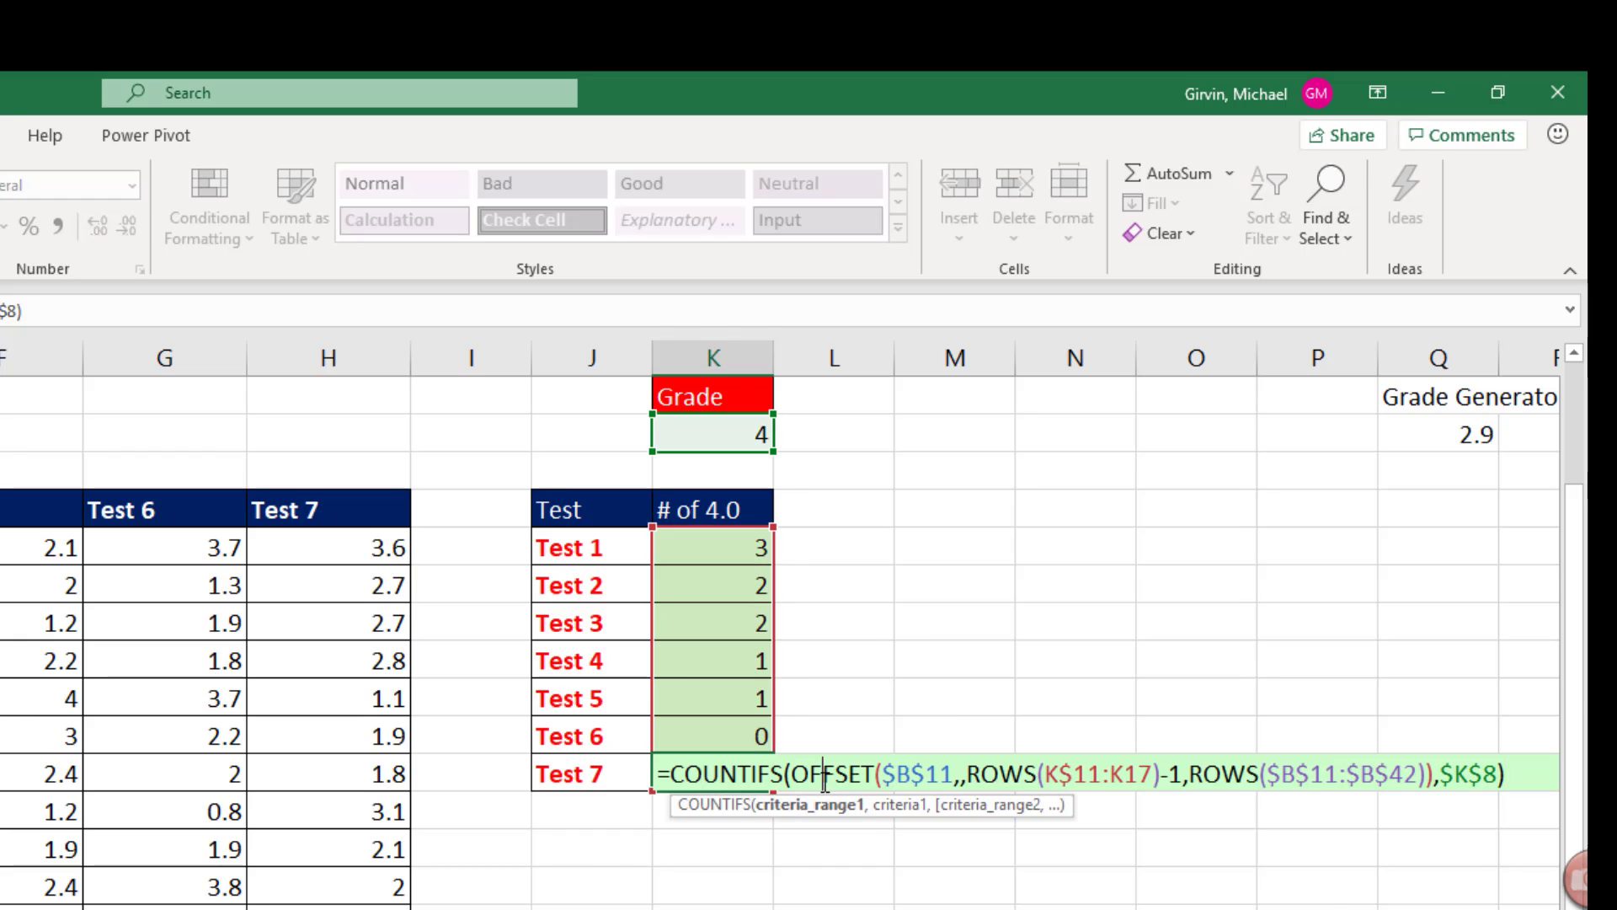
pyautogui.click(821, 817)
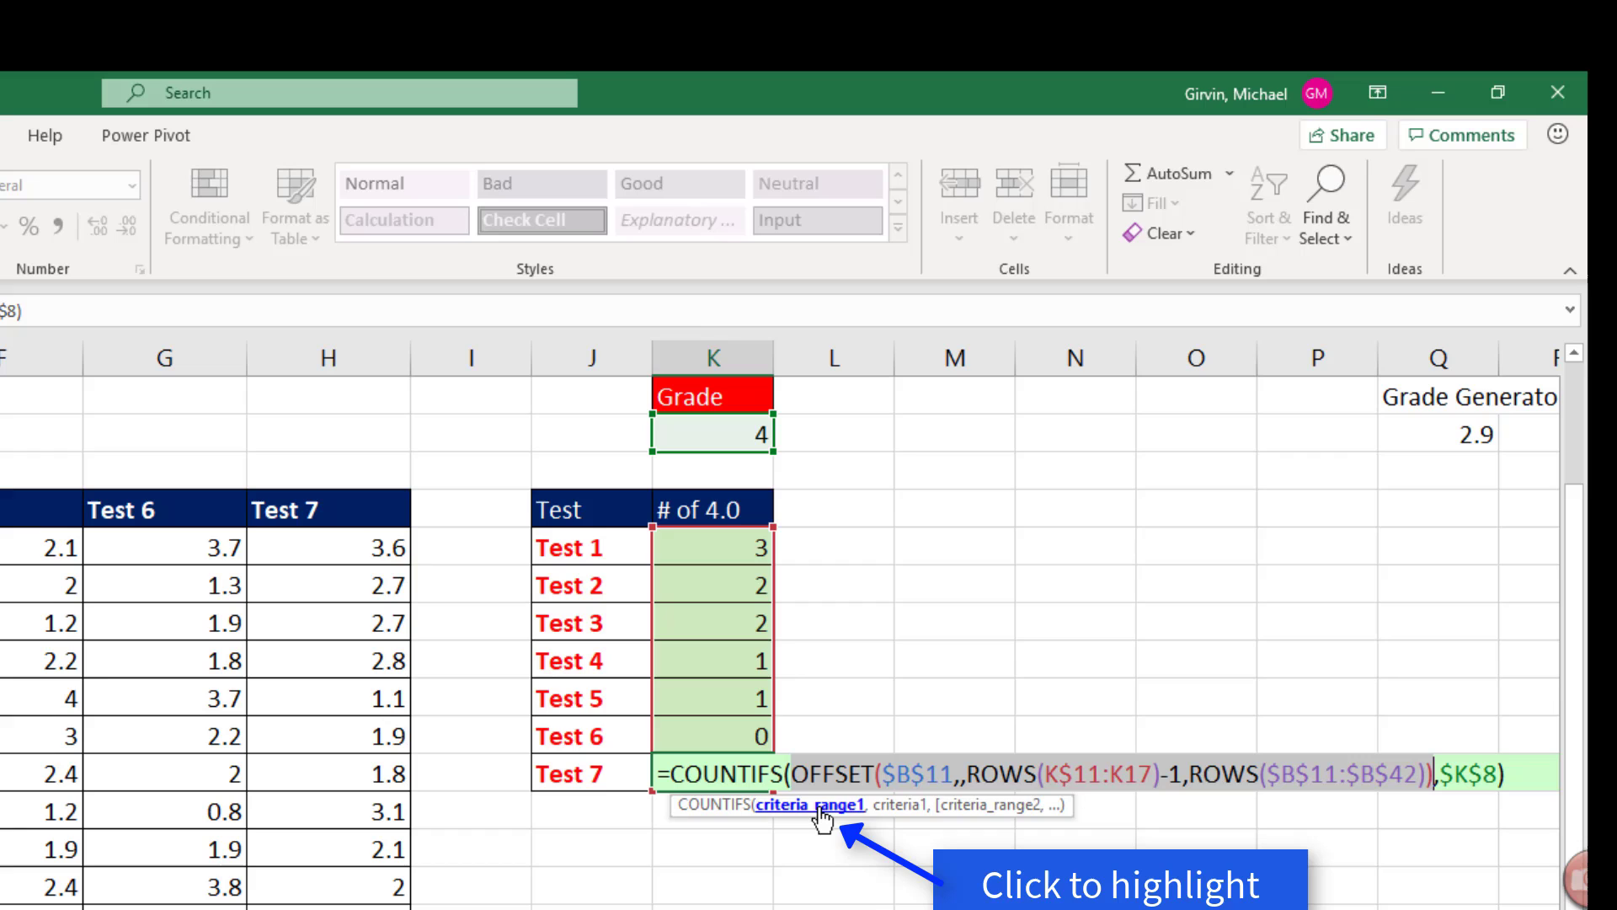
pyautogui.press('F9')
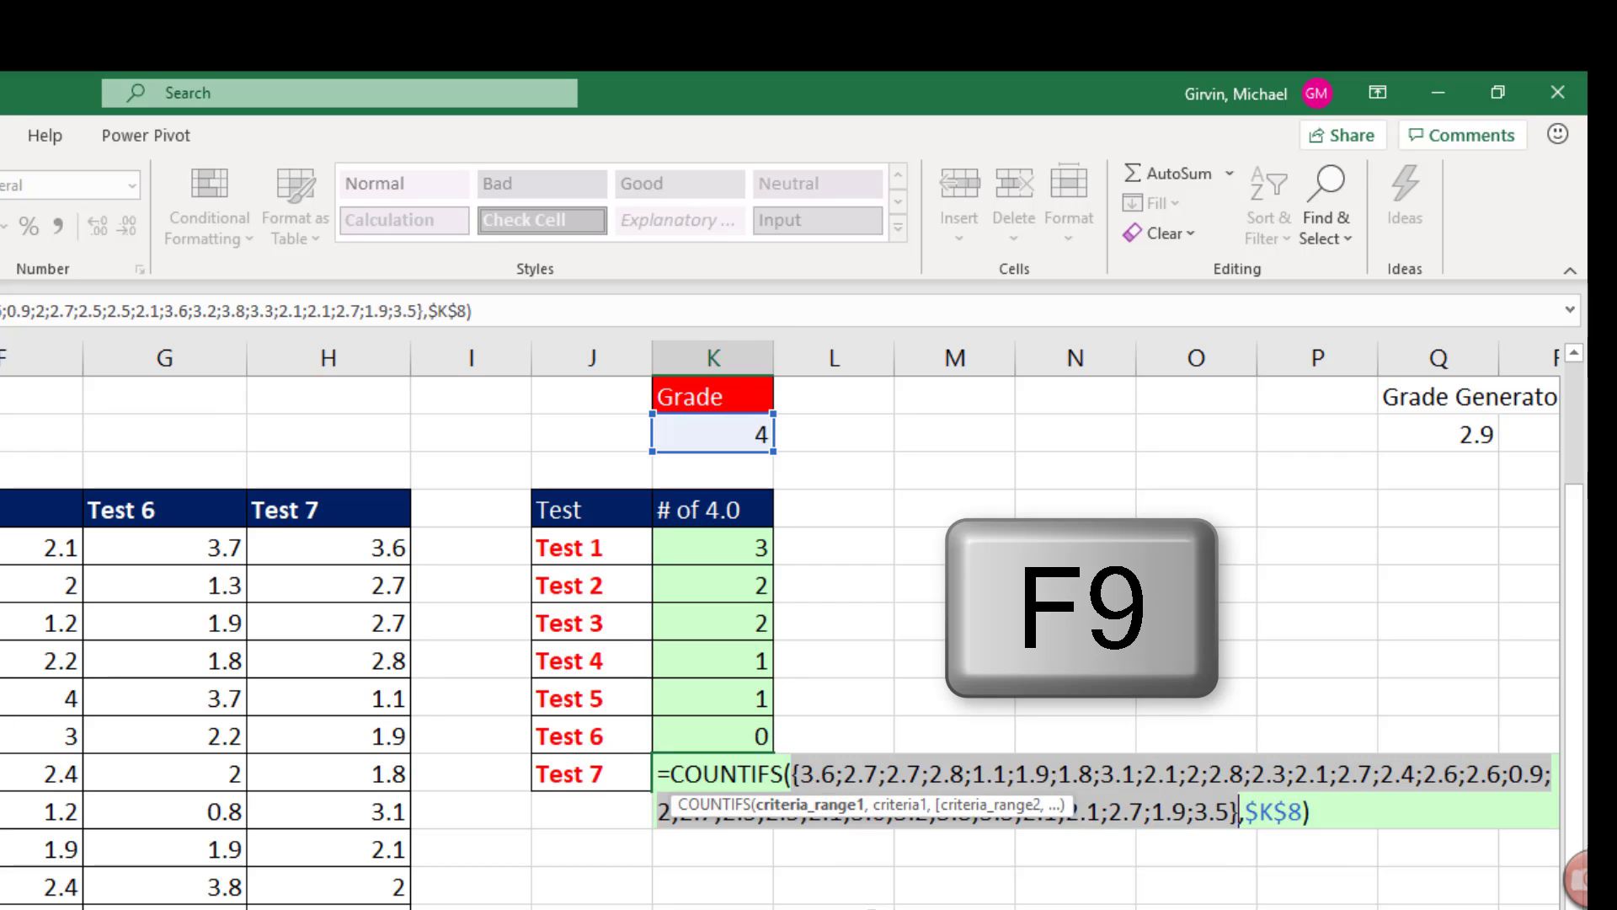